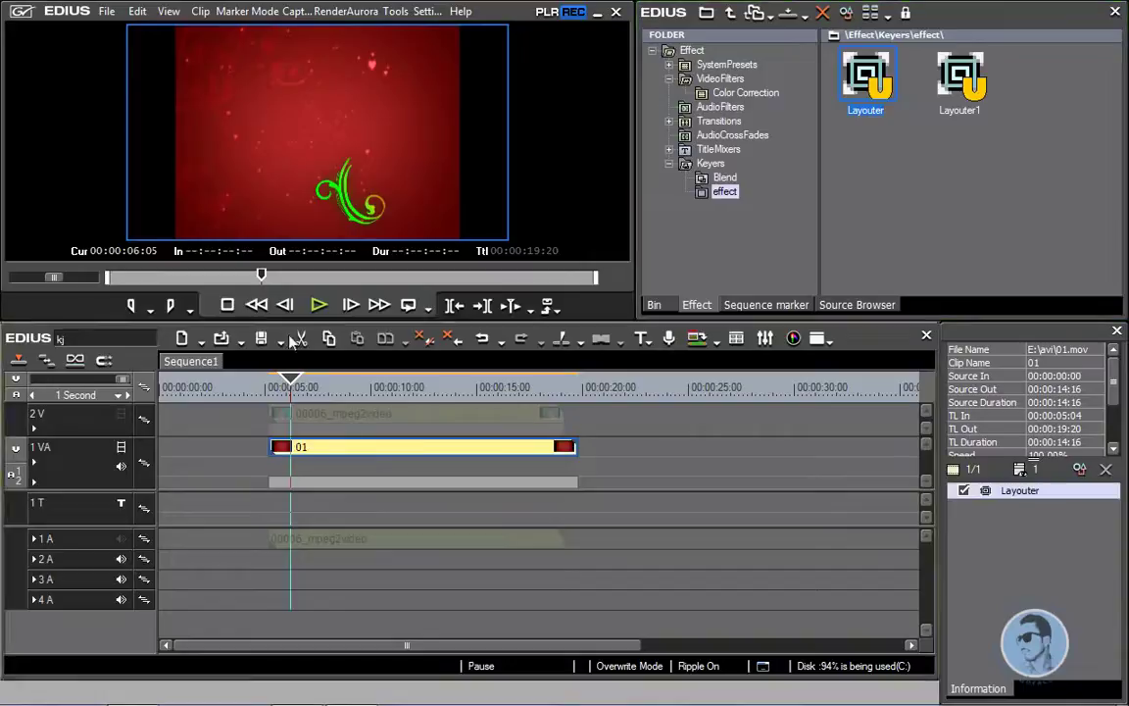
Turn the 2V track's video back on and step through the green-screen footage to 00:00:06:14
{"action": "left_click", "coordinate": [121, 414]}
{"action": "left_click_drag", "start_coordinate": [289, 389], "coordinate": [279, 389]}
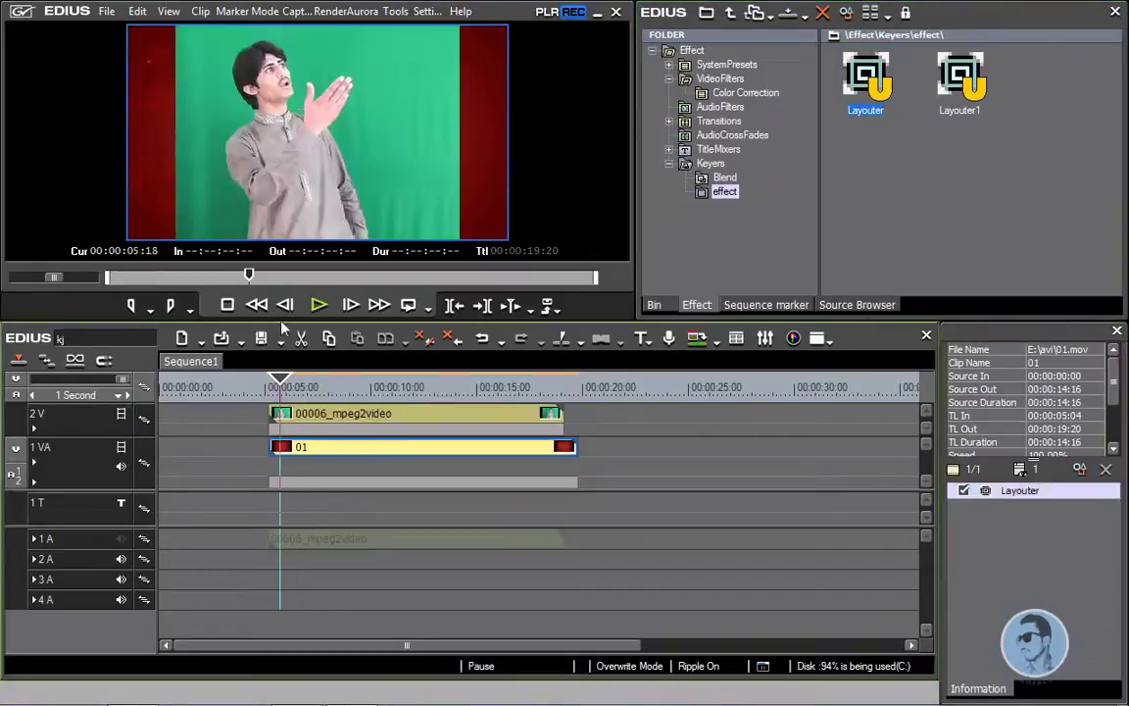
{"action": "key", "text": "Left"}
{"action": "key", "text": "Right"}
{"action": "key", "text": "Right"}
{"action": "key", "text": "Right"}
{"action": "key", "text": "Right"}
{"action": "key", "text": "Right"}
{"action": "key", "text": "Right"}
{"action": "key", "text": "Right"}
{"action": "key", "text": "Right"}
{"action": "key", "text": "Right"}
{"action": "key", "text": "Right"}
{"action": "key", "text": "Right"}
{"action": "key", "text": "Right"}
{"action": "key", "text": "Right"}
{"action": "key", "text": "Right"}
{"action": "key", "text": "Right"}
{"action": "key", "text": "Right"}
{"action": "key", "text": "Right"}
{"action": "key", "text": "Right"}
{"action": "key", "text": "Right"}
{"action": "key", "text": "Right"}
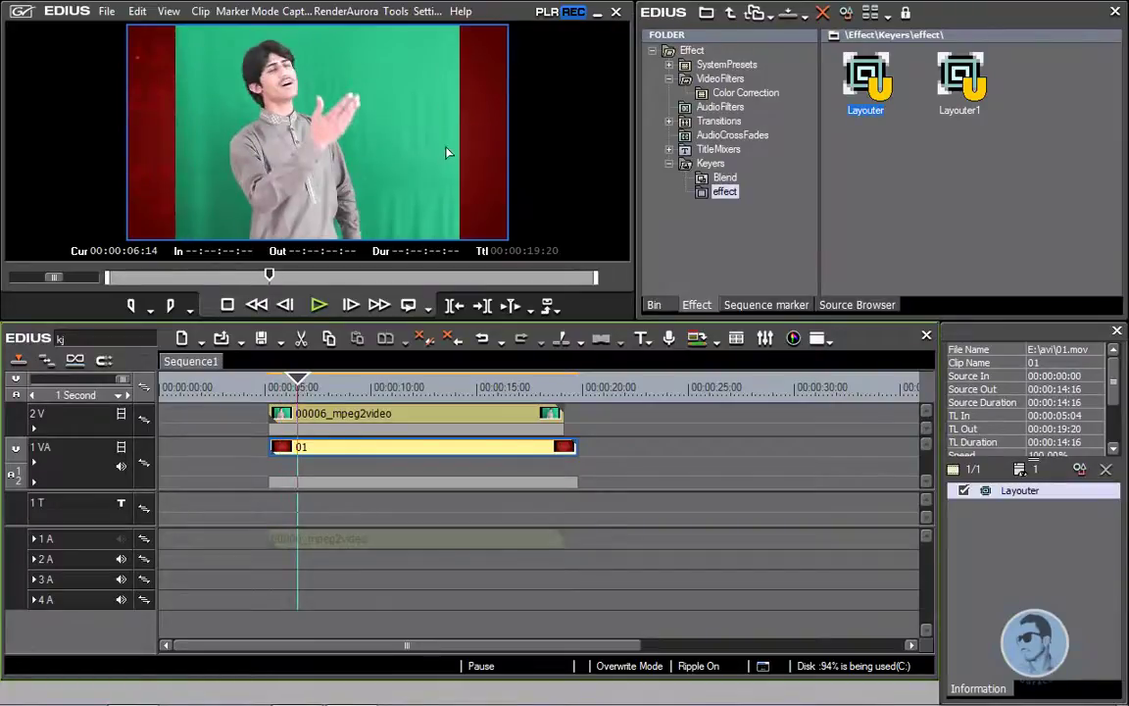
Apply the Chromakey keyer to the mixer area of the 00006_mpeg2video clip on track 2V
{"action": "left_click", "coordinate": [711, 163]}
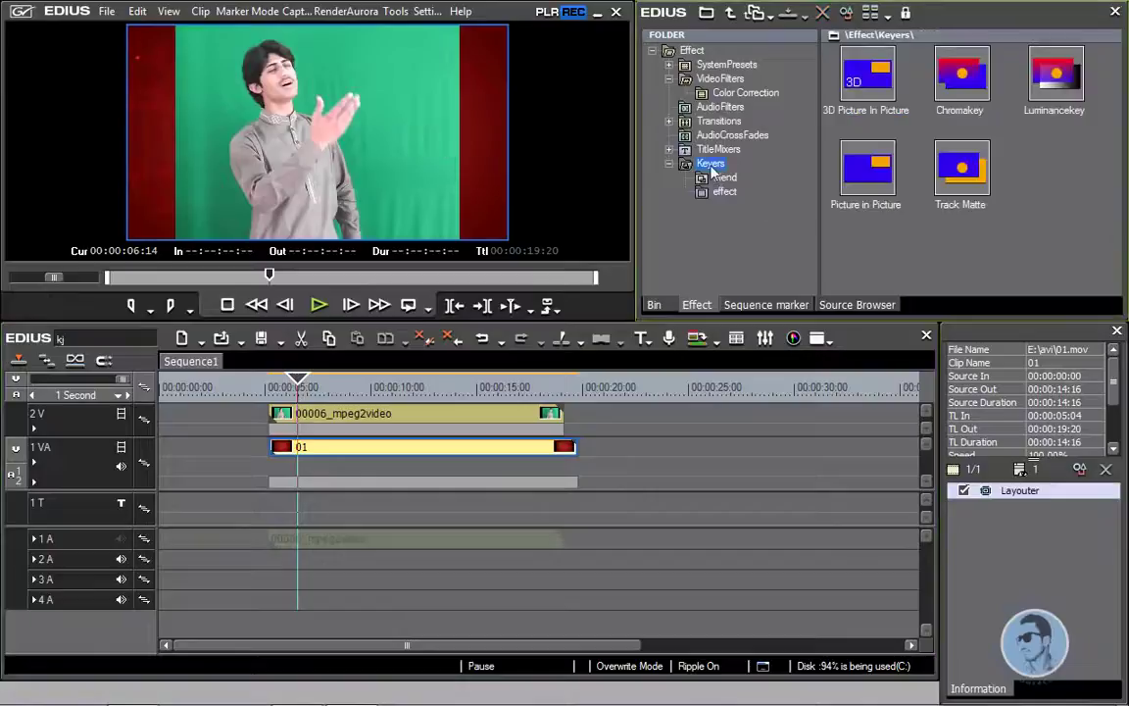
{"action": "left_click", "coordinate": [963, 78]}
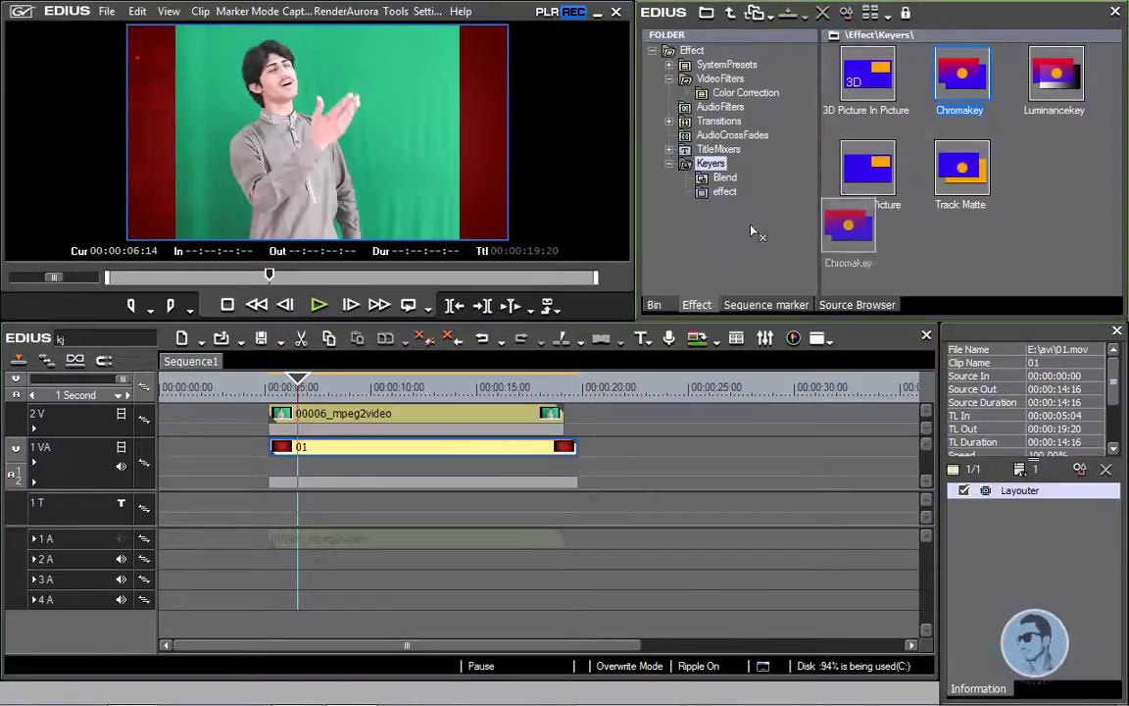
{"action": "left_click_drag", "start_coordinate": [398, 405], "coordinate": [398, 421]}
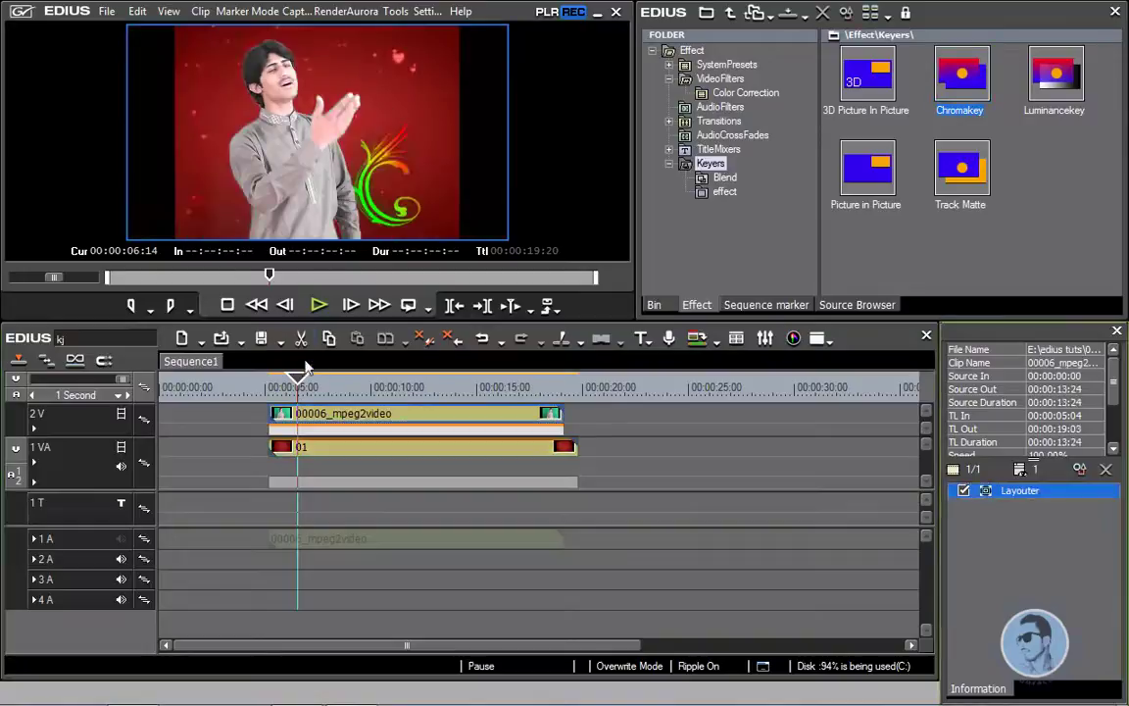
Step back toward the start of the keyed clip and play the composite to check the key
{"action": "key", "text": "Left"}
{"action": "key", "text": "Left"}
{"action": "key", "text": "Left"}
{"action": "key", "text": "Left"}
{"action": "key", "text": "Left"}
{"action": "key", "text": "Left"}
{"action": "key", "text": "Left"}
{"action": "key", "text": "Left"}
{"action": "key", "text": "Left"}
{"action": "key", "text": "Left"}
{"action": "key", "text": "Left"}
{"action": "key", "text": "Left"}
{"action": "key", "text": "Left"}
{"action": "key", "text": "Left"}
{"action": "key", "text": "Left"}
{"action": "key", "text": "Left"}
{"action": "key", "text": "Left"}
{"action": "key", "text": "Left"}
{"action": "key", "text": "Left"}
{"action": "key", "text": "Left"}
{"action": "left_click", "coordinate": [322, 304]}
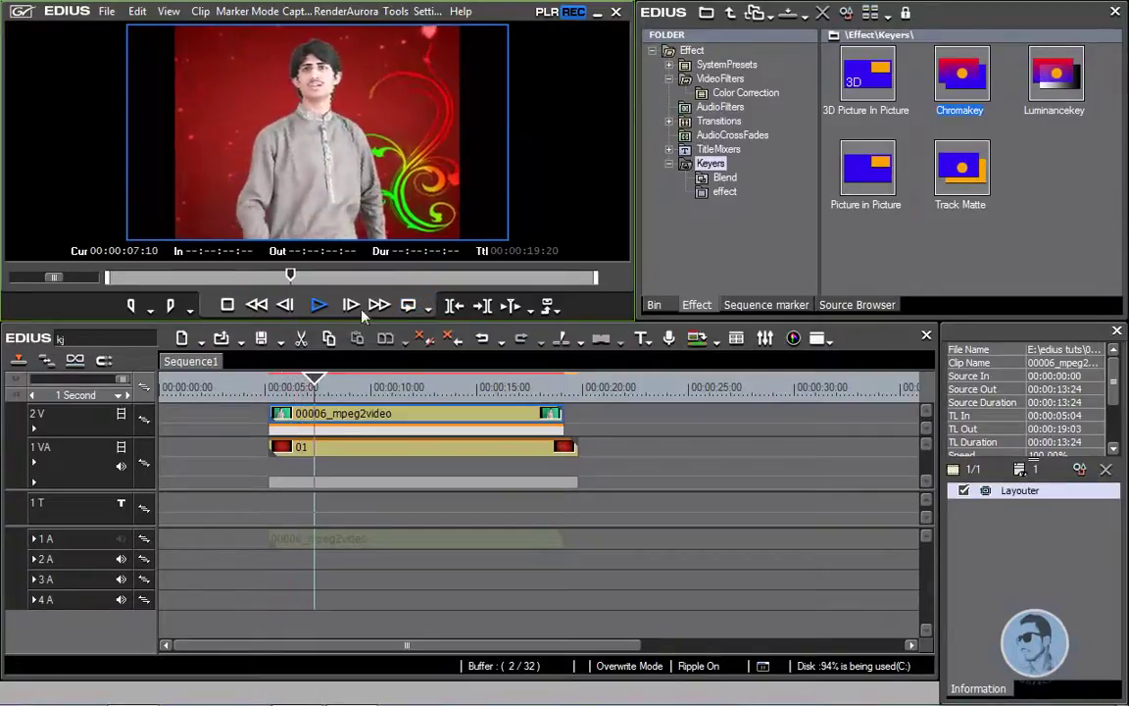
{"action": "left_click", "coordinate": [318, 305]}
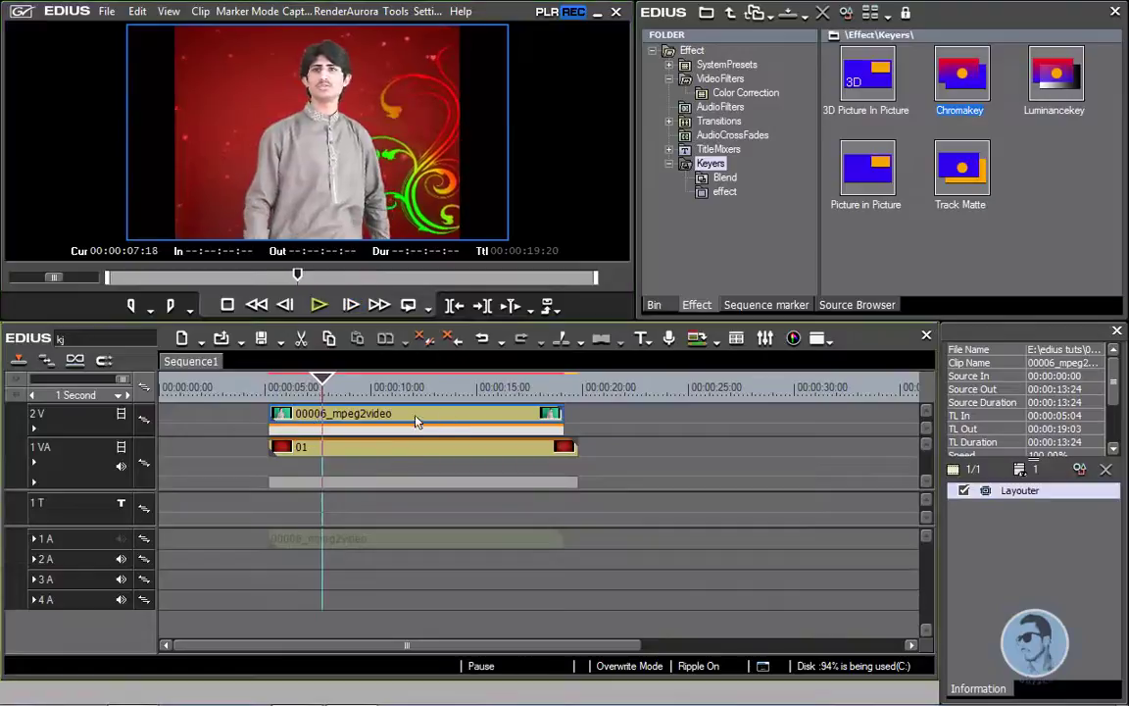
Apply the Layouter preset from the Keyers effect folder to the 00006_mpeg2video clip on track 2V
{"action": "left_click", "coordinate": [414, 421]}
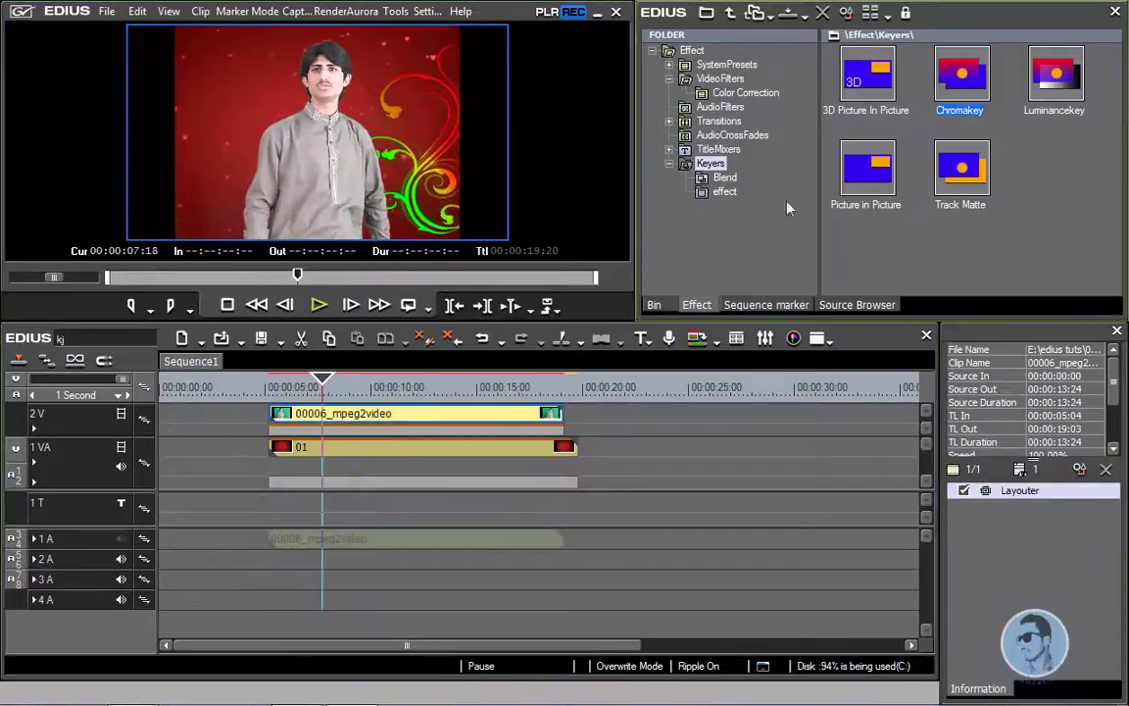
{"action": "left_click", "coordinate": [653, 305]}
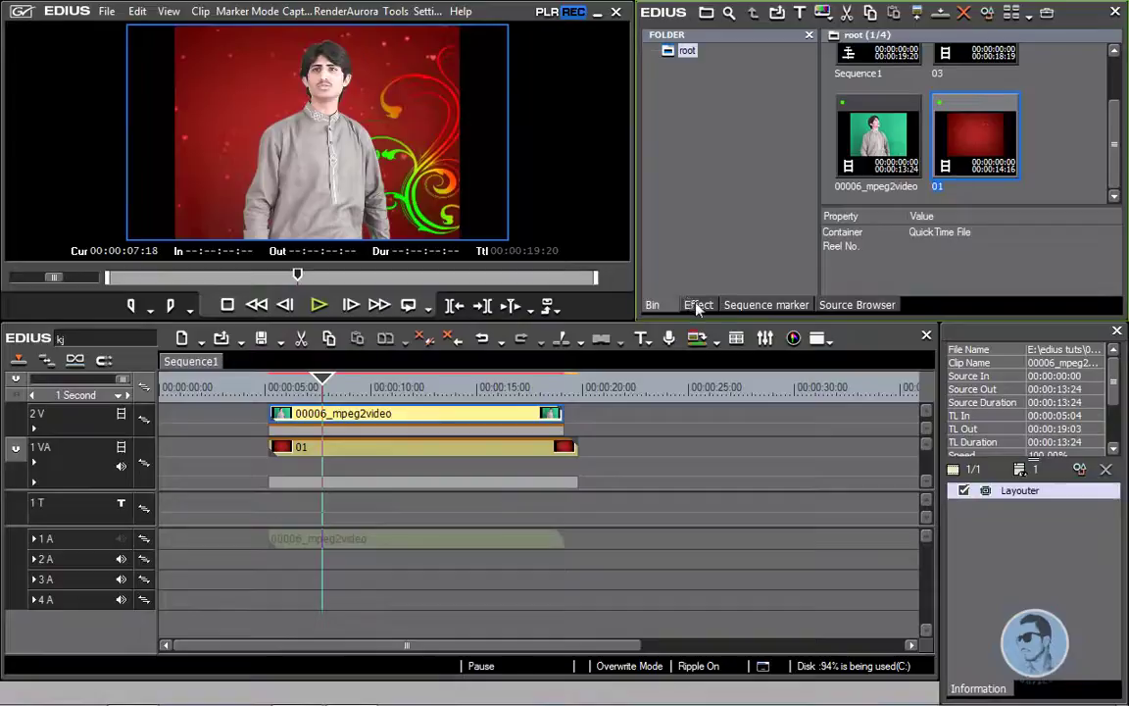
{"action": "left_click", "coordinate": [697, 304]}
{"action": "left_click", "coordinate": [723, 194]}
{"action": "left_click_drag", "start_coordinate": [880, 88], "coordinate": [423, 414]}
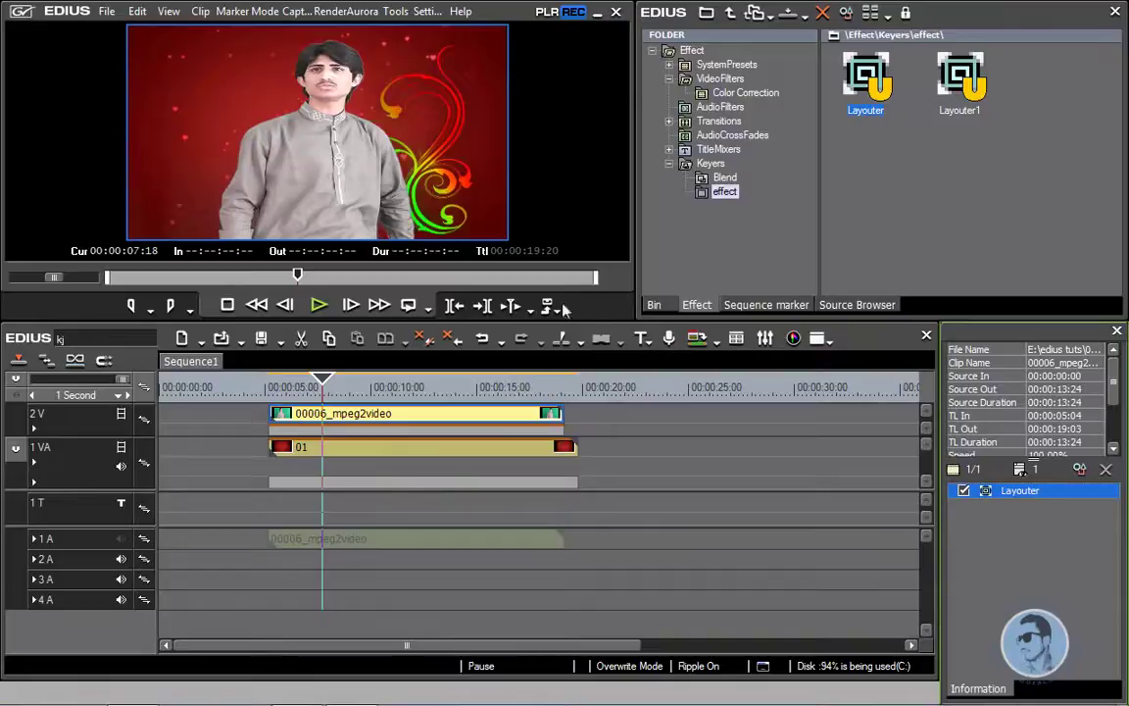
Enlarge the preview monitor and play the composite from about 00:00:05:22 to check the keyed subject
{"action": "left_click_drag", "start_coordinate": [632, 319], "coordinate": [746, 403]}
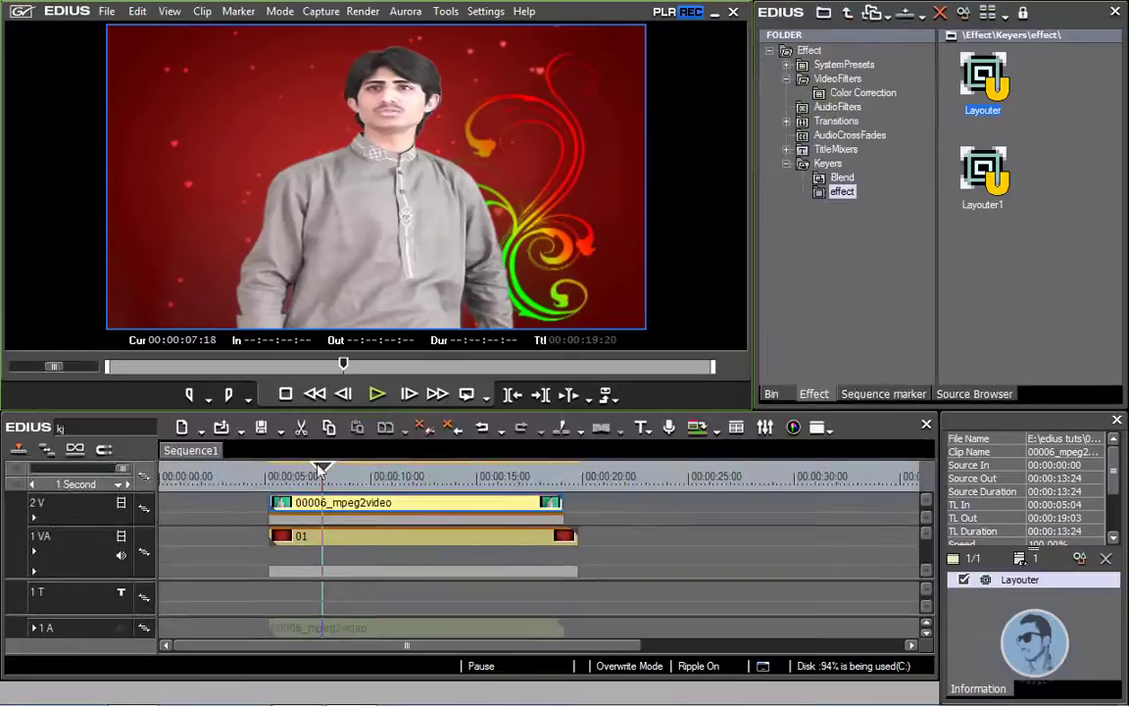
{"action": "left_click", "coordinate": [285, 478]}
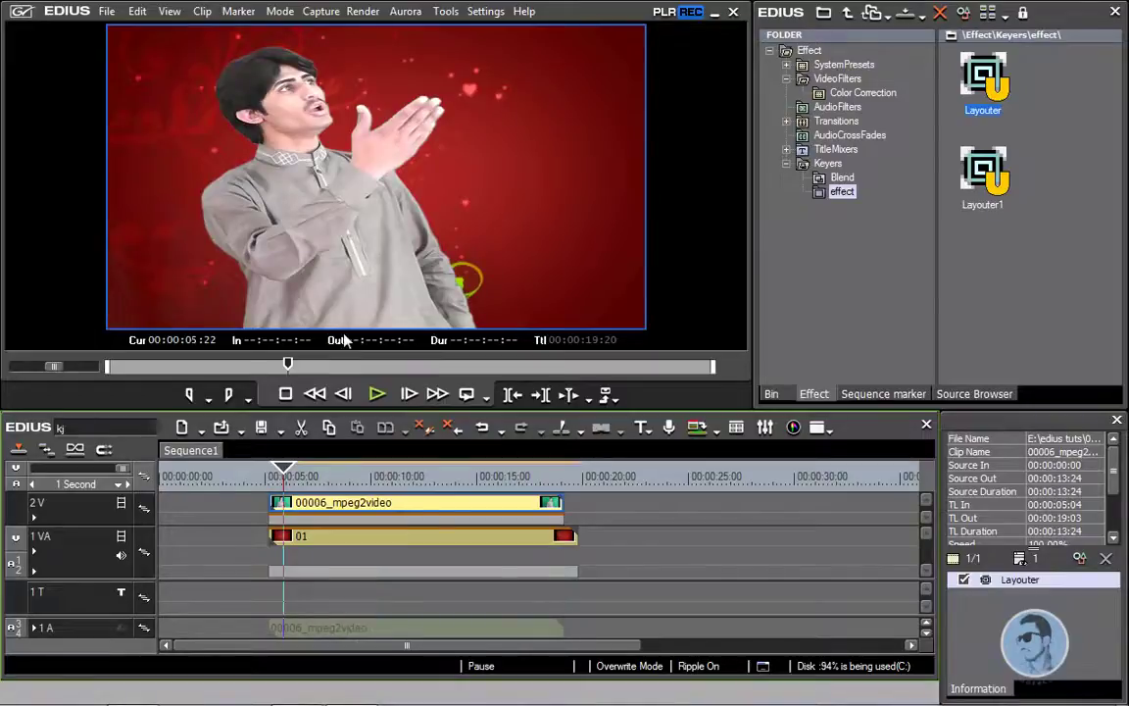
{"action": "left_click", "coordinate": [380, 394]}
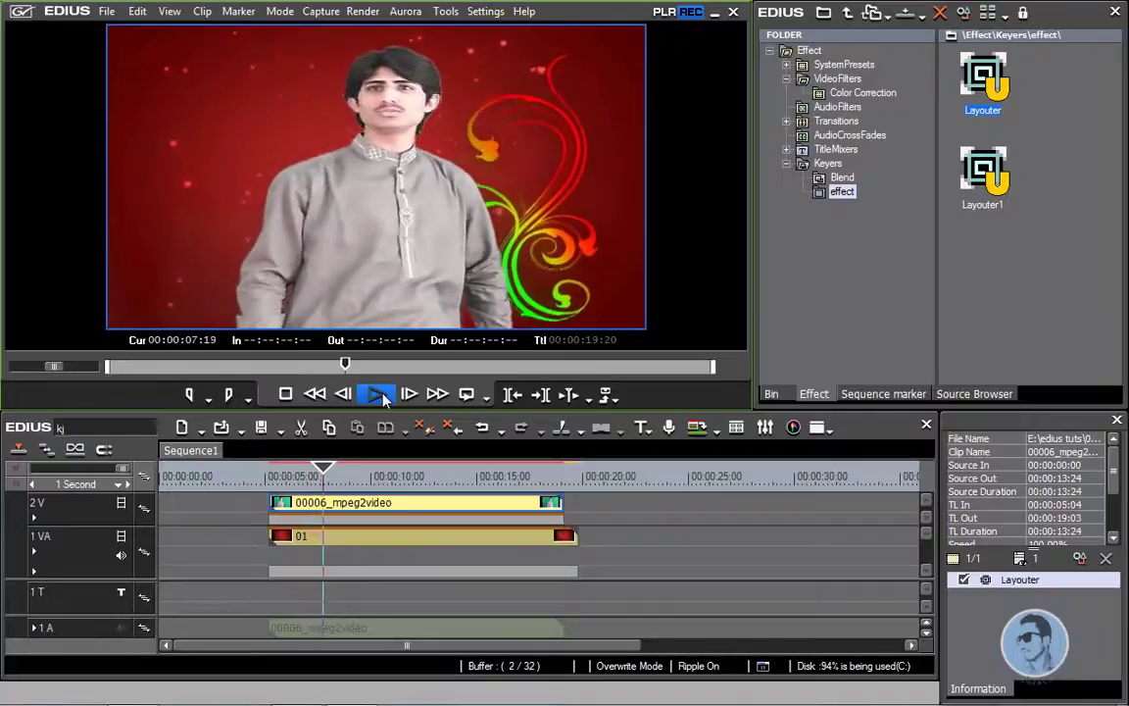
{"action": "left_click", "coordinate": [379, 394]}
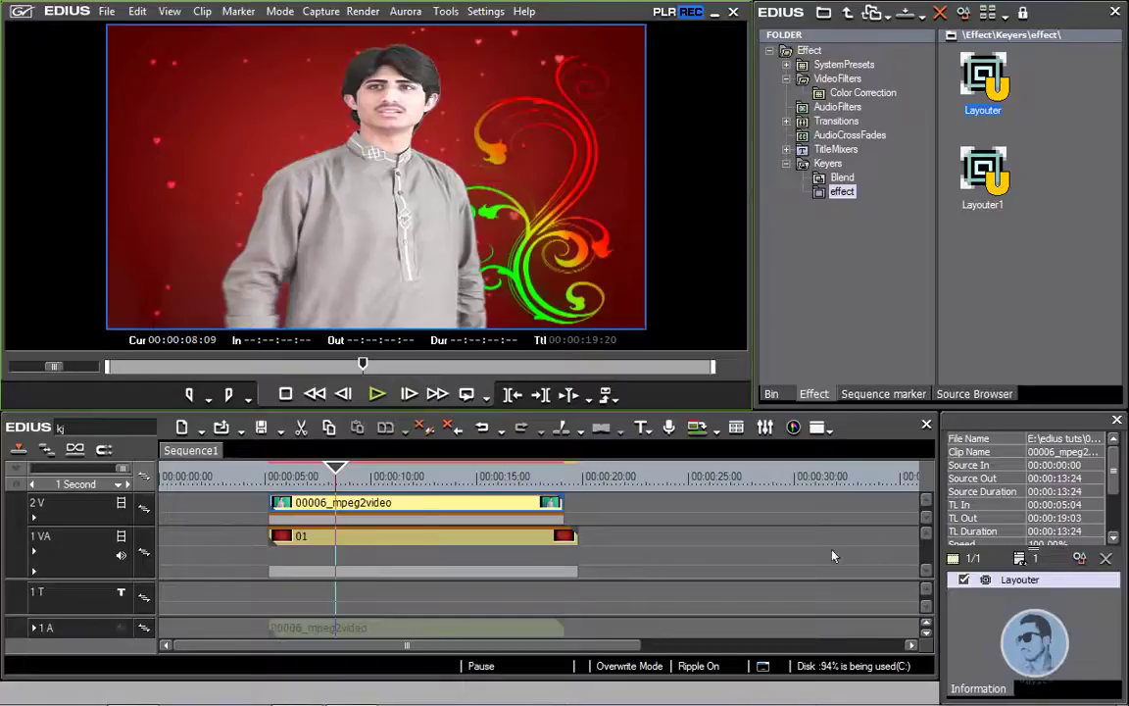
Open the Chromakey settings of the 00006_mpeg2video clip and try a Cancel Color range of 40
{"action": "left_click", "coordinate": [474, 519]}
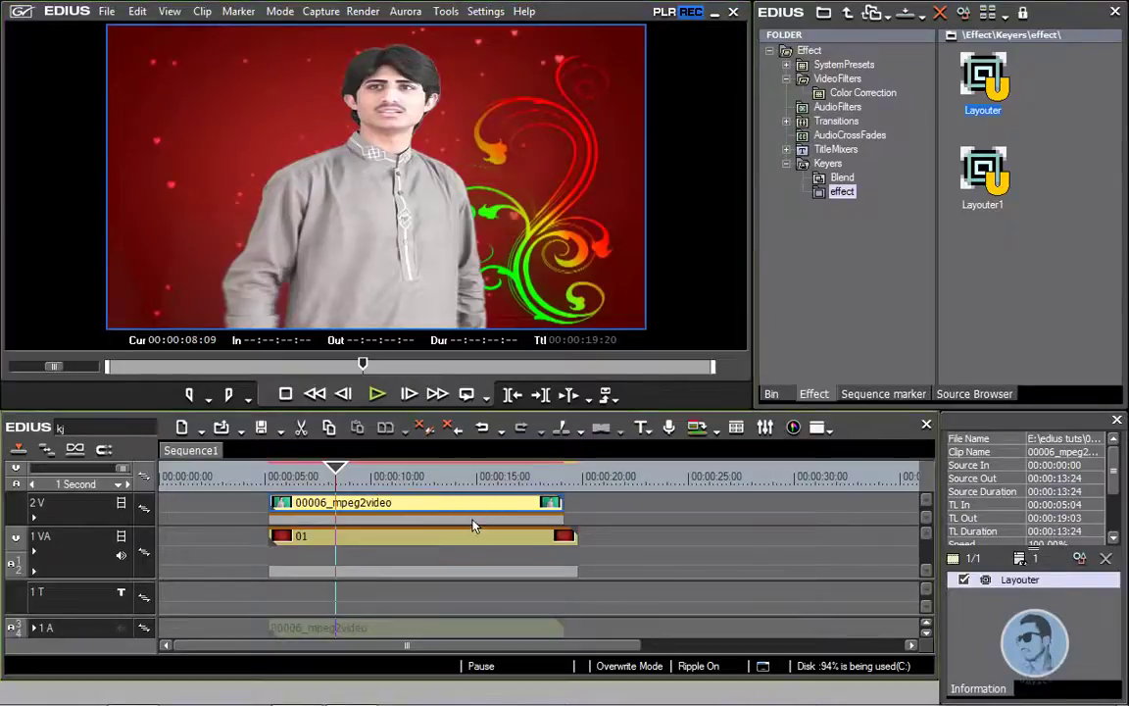
{"action": "double_click", "coordinate": [1019, 579]}
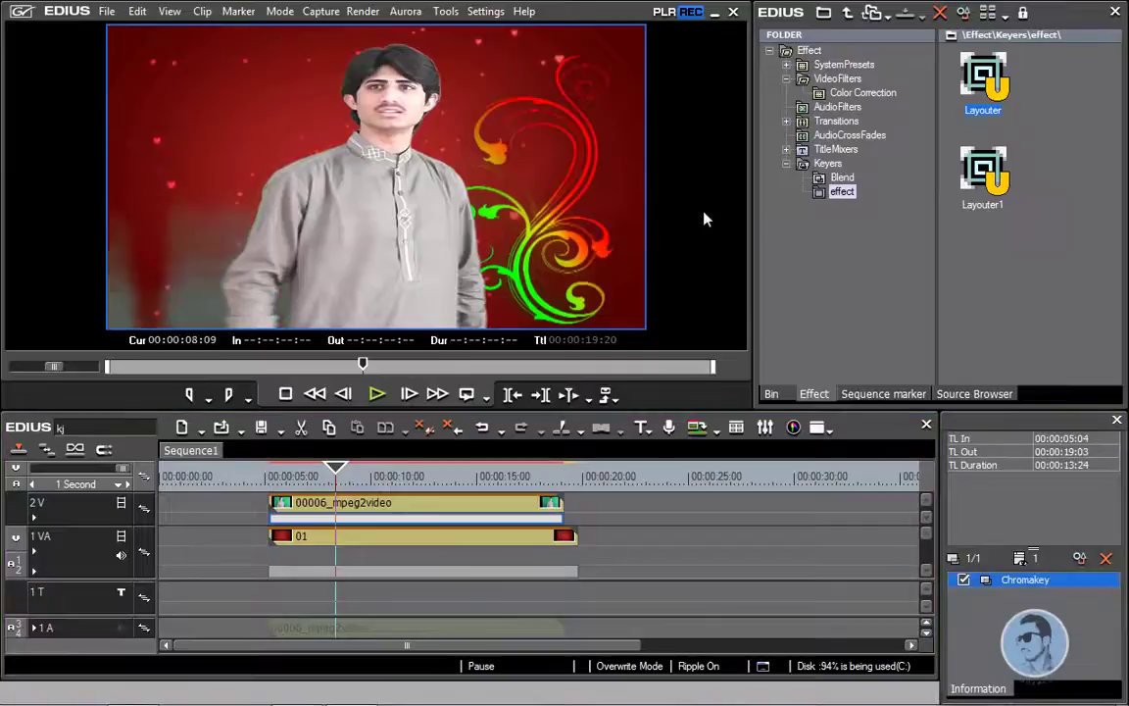
{"action": "left_click_drag", "start_coordinate": [822, 67], "coordinate": [670, 46]}
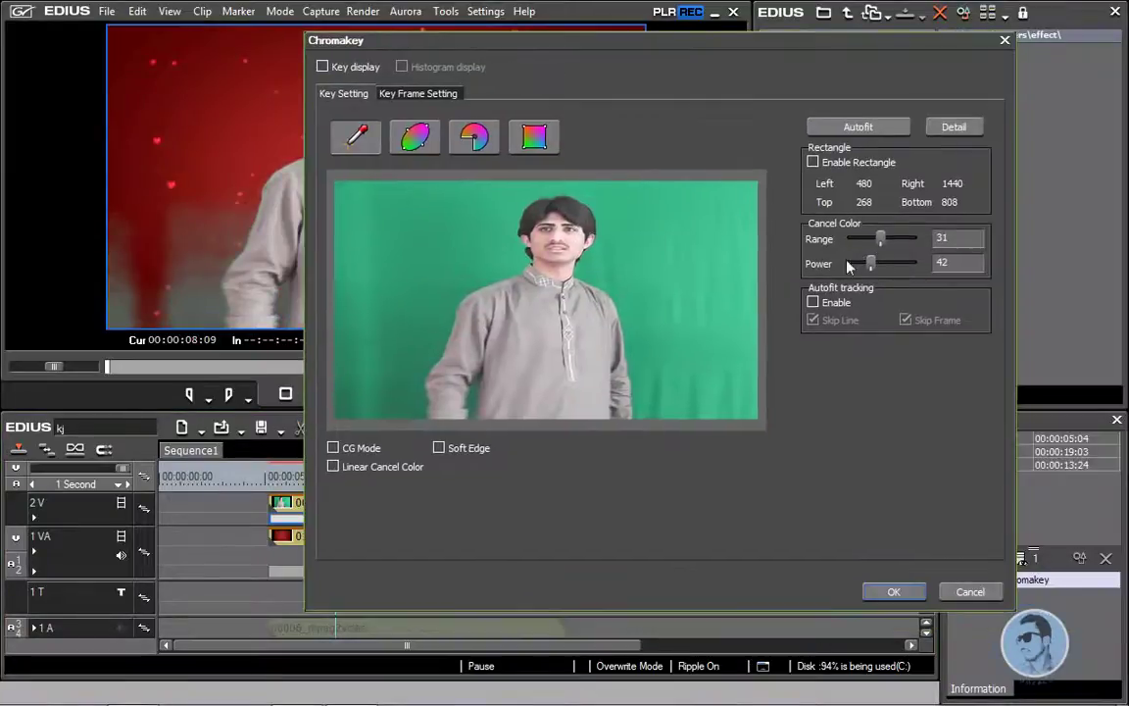
{"action": "left_click_drag", "start_coordinate": [721, 51], "coordinate": [599, 347]}
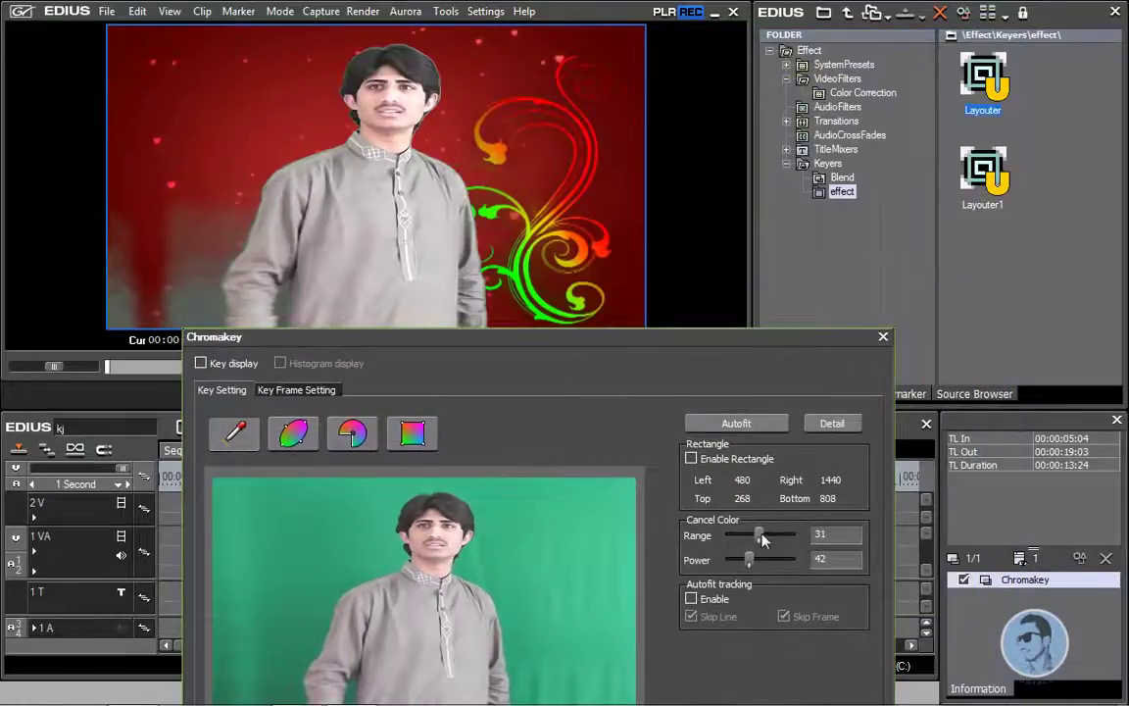
{"action": "left_click_drag", "start_coordinate": [760, 538], "coordinate": [718, 540]}
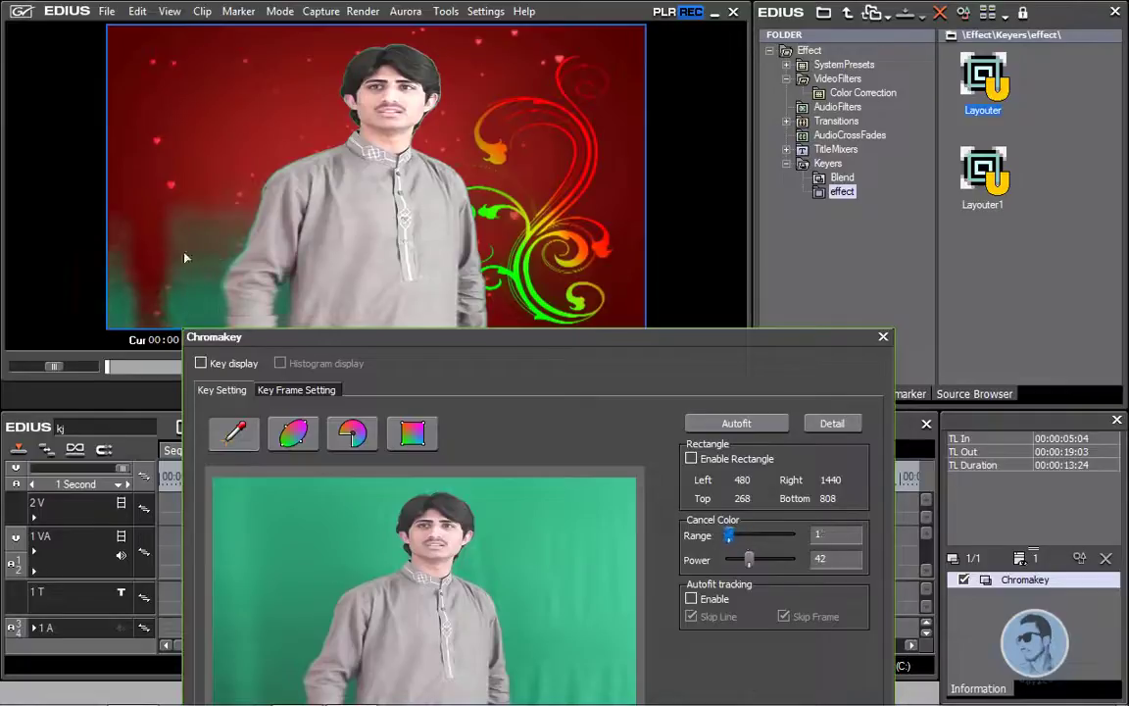
{"action": "left_click_drag", "start_coordinate": [729, 535], "coordinate": [774, 546]}
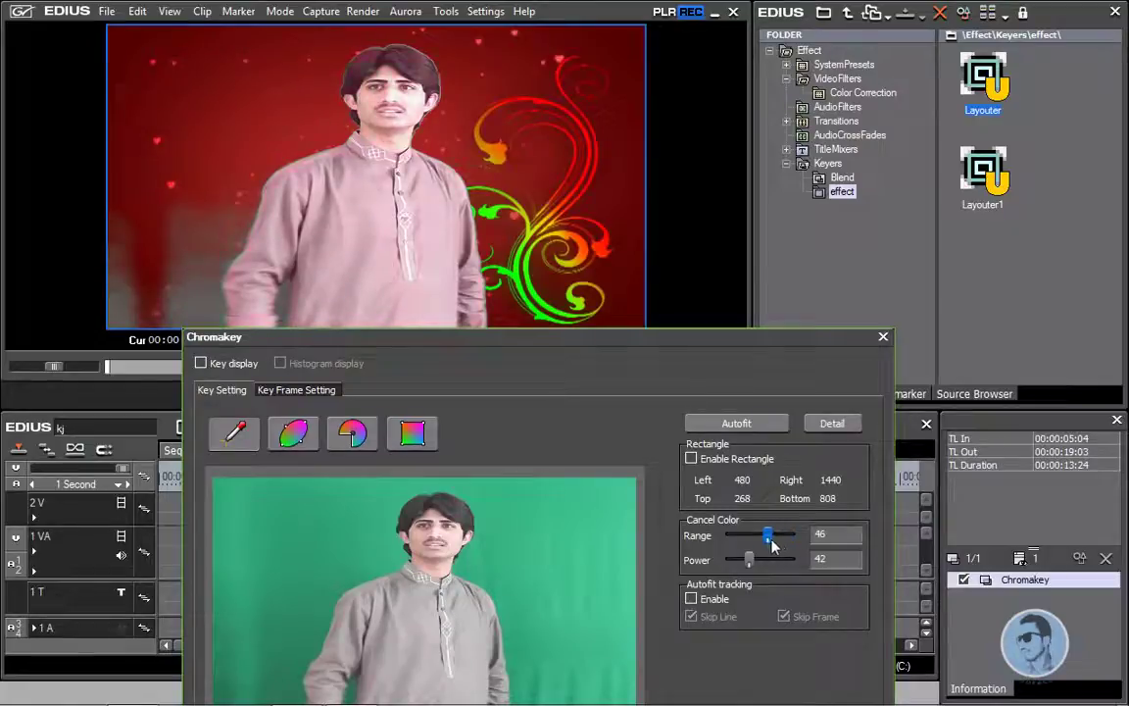
Try the keying rectangle at left 556, top 32, right 1516 and bottom 572, and disable it again
{"action": "left_click", "coordinate": [692, 459]}
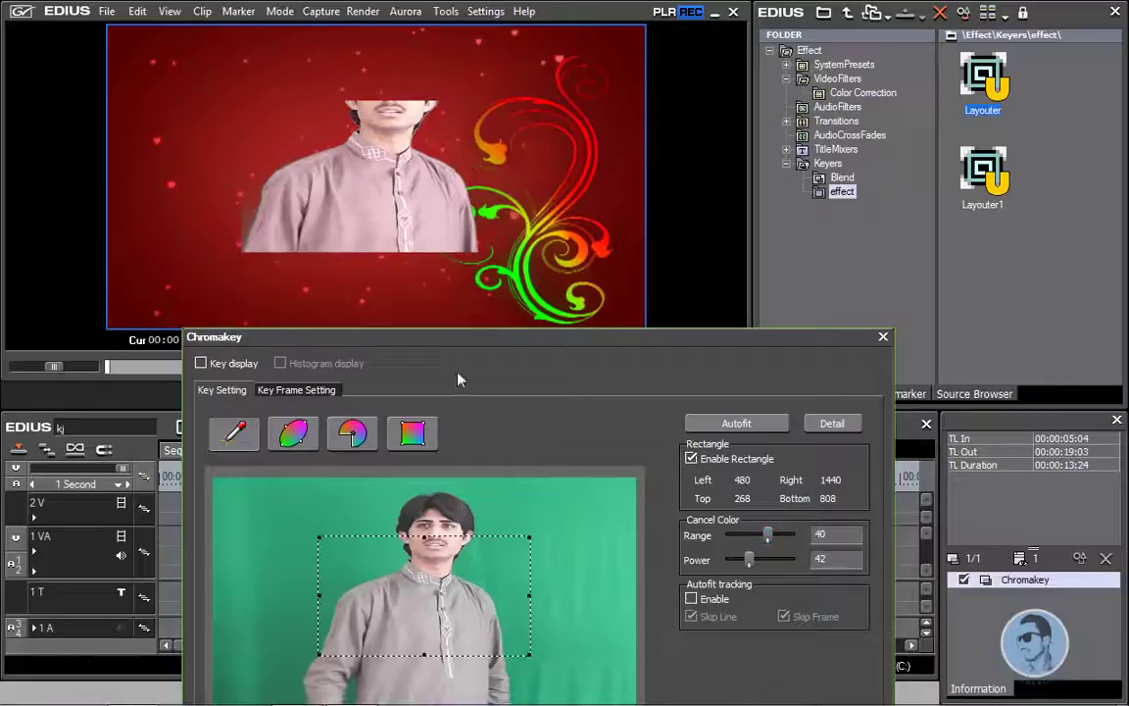
{"action": "left_click_drag", "start_coordinate": [459, 580], "coordinate": [472, 557]}
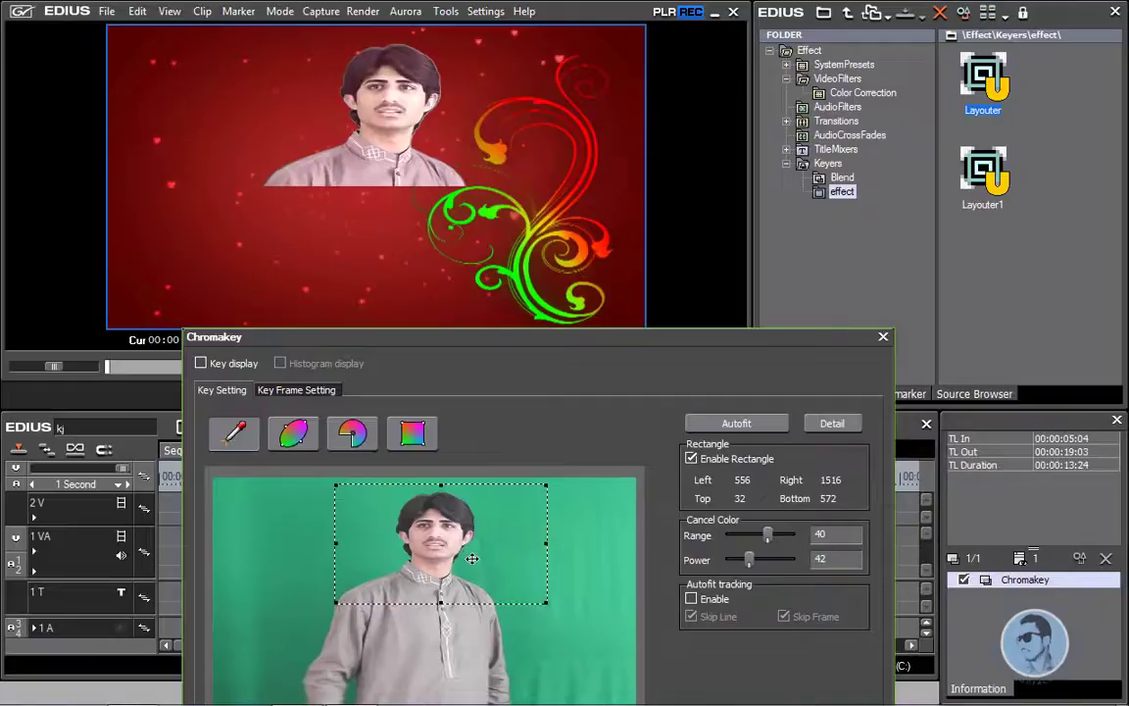
{"action": "left_click", "coordinate": [692, 459]}
Try a Cancel Color range of 29 and power of 58, and discard the Chromakey setting changes
{"action": "left_click_drag", "start_coordinate": [769, 538], "coordinate": [758, 561]}
{"action": "left_click_drag", "start_coordinate": [618, 340], "coordinate": [766, 156]}
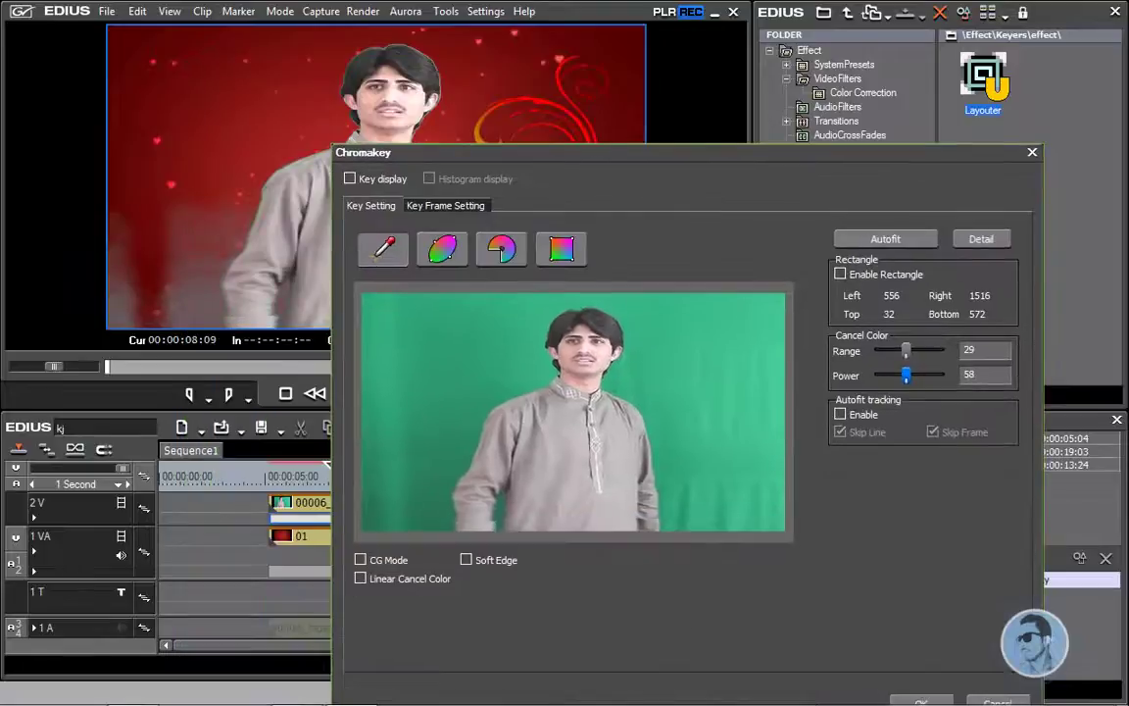
{"action": "left_click", "coordinate": [1000, 700]}
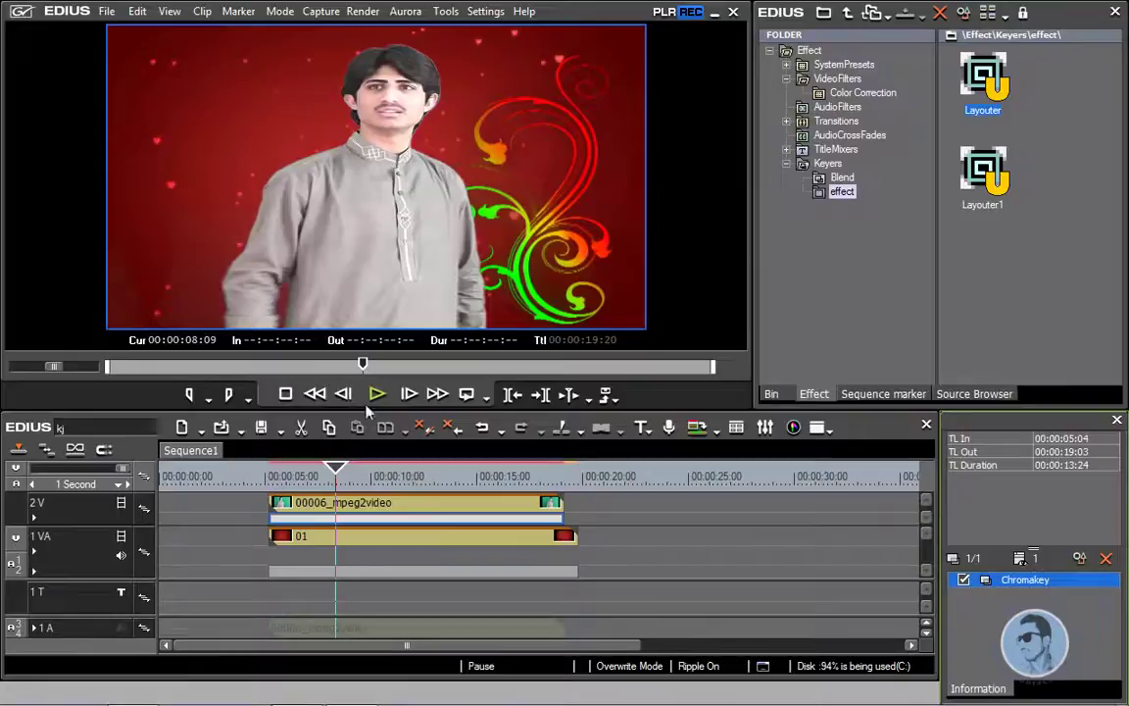
Scrub to about 00:00:08:11 and play the keyed composite over the red background to check its edges
{"action": "left_click_drag", "start_coordinate": [310, 475], "coordinate": [342, 482]}
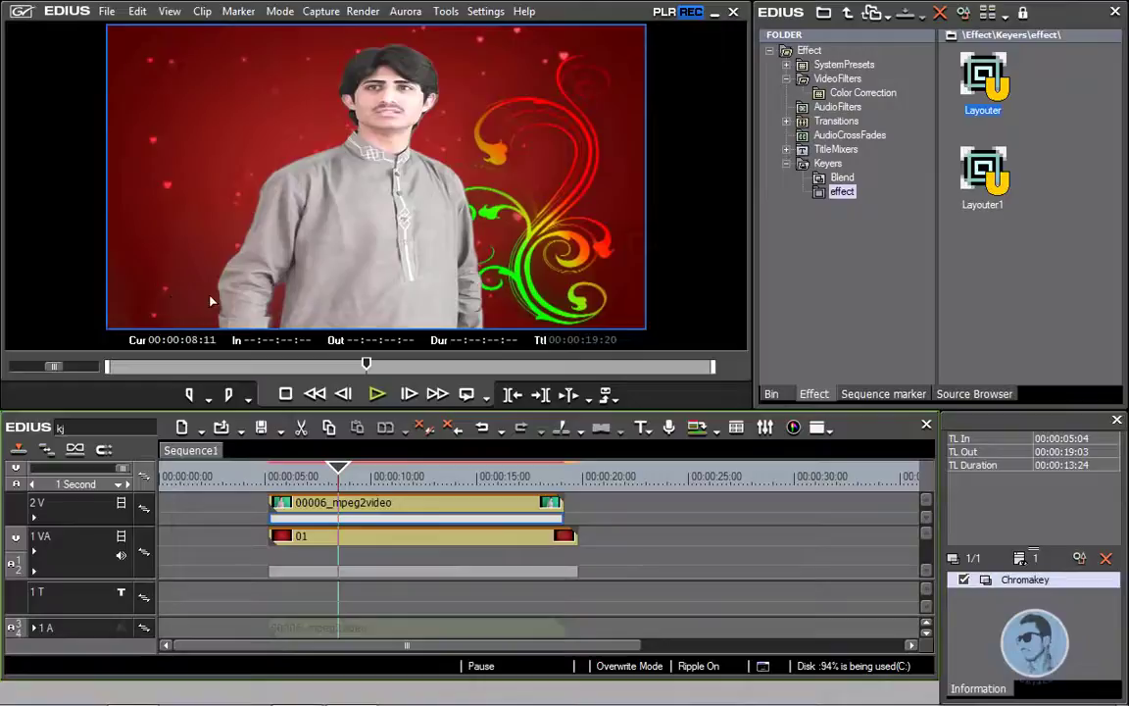
{"action": "left_click", "coordinate": [378, 395]}
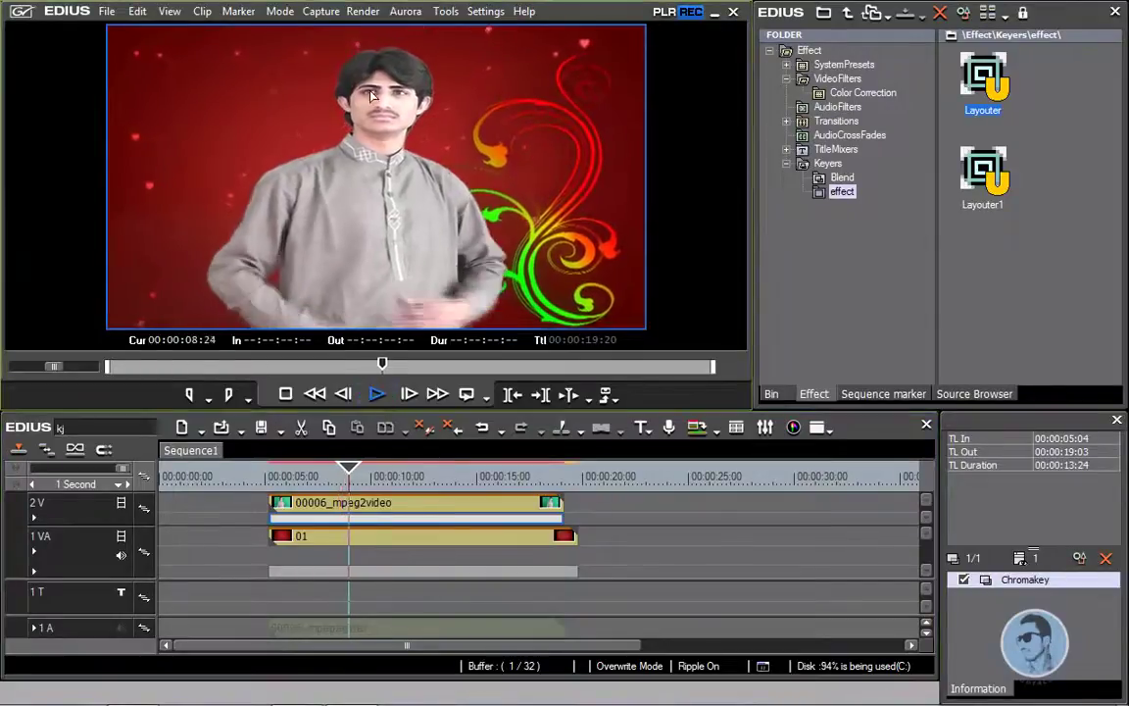
{"action": "left_click", "coordinate": [389, 395]}
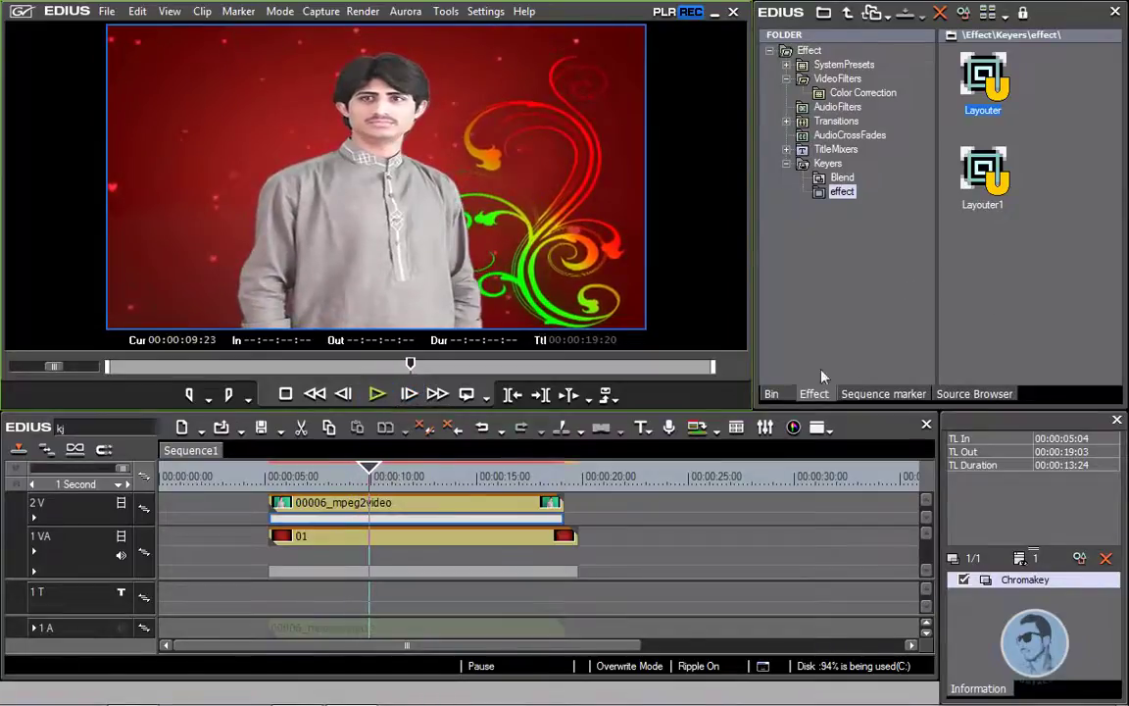
Import the background video 005.avi from the avi folder into the bin
{"action": "left_click", "coordinate": [770, 395]}
{"action": "scroll", "coordinate": [1059, 235], "scroll_direction": "down", "scroll_amount": 2}
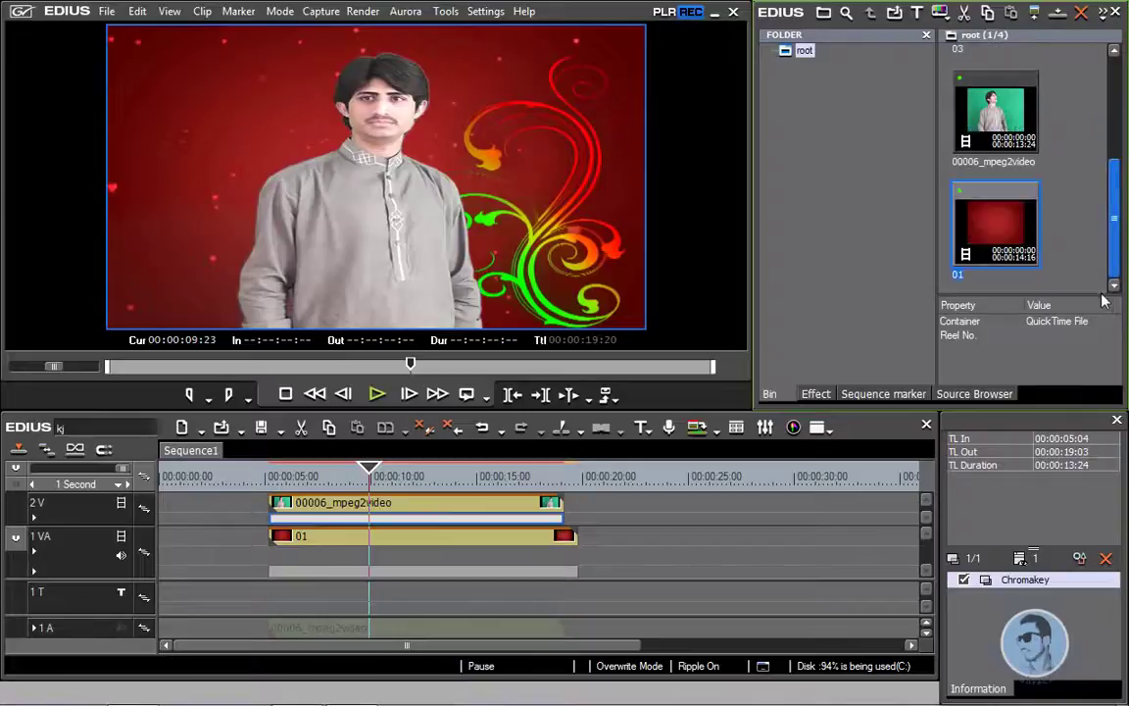
{"action": "double_click", "coordinate": [1065, 228]}
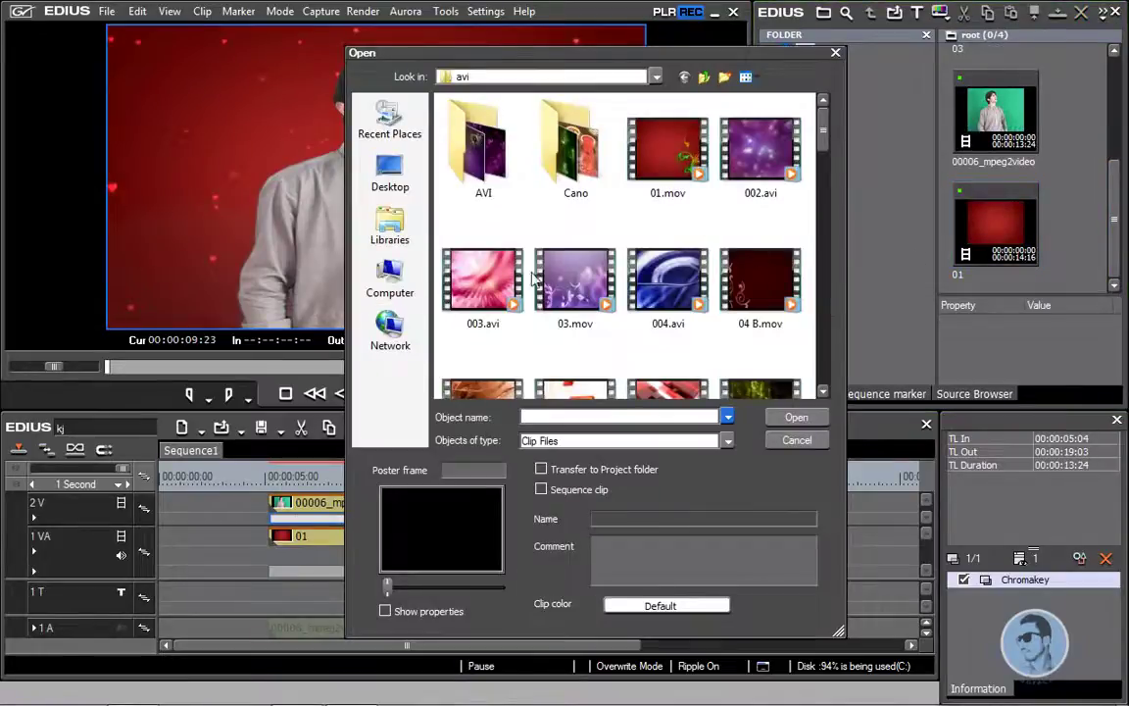
{"action": "left_click_drag", "start_coordinate": [823, 144], "coordinate": [823, 171]}
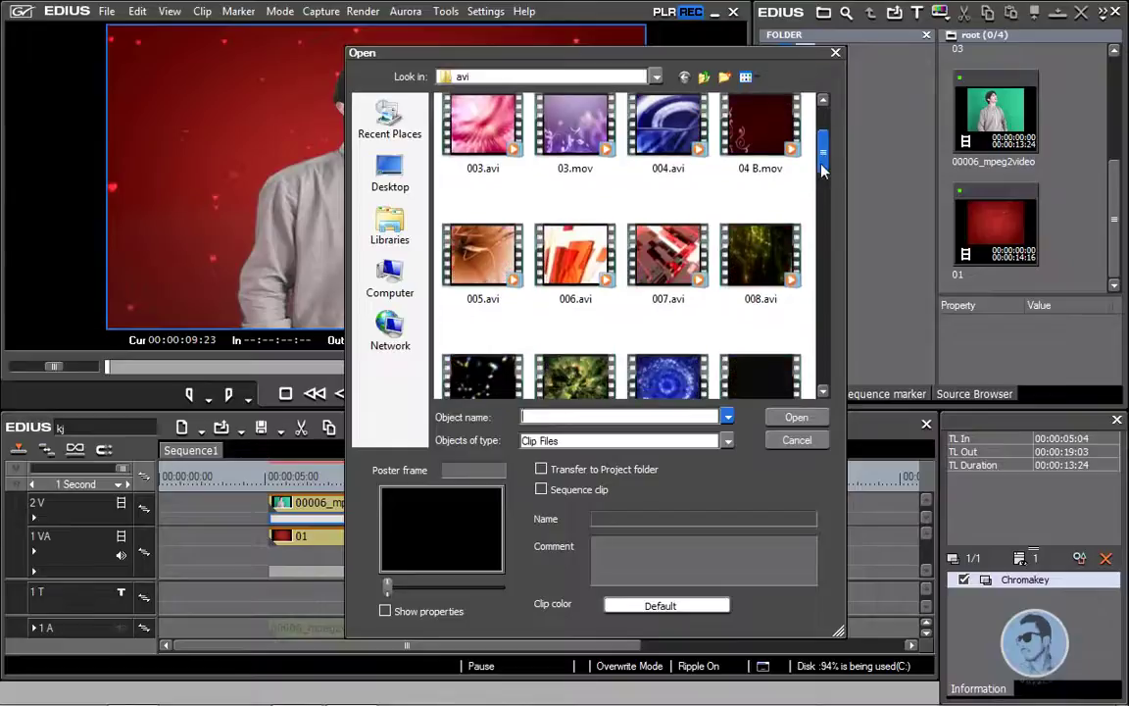
{"action": "left_click", "coordinate": [482, 253]}
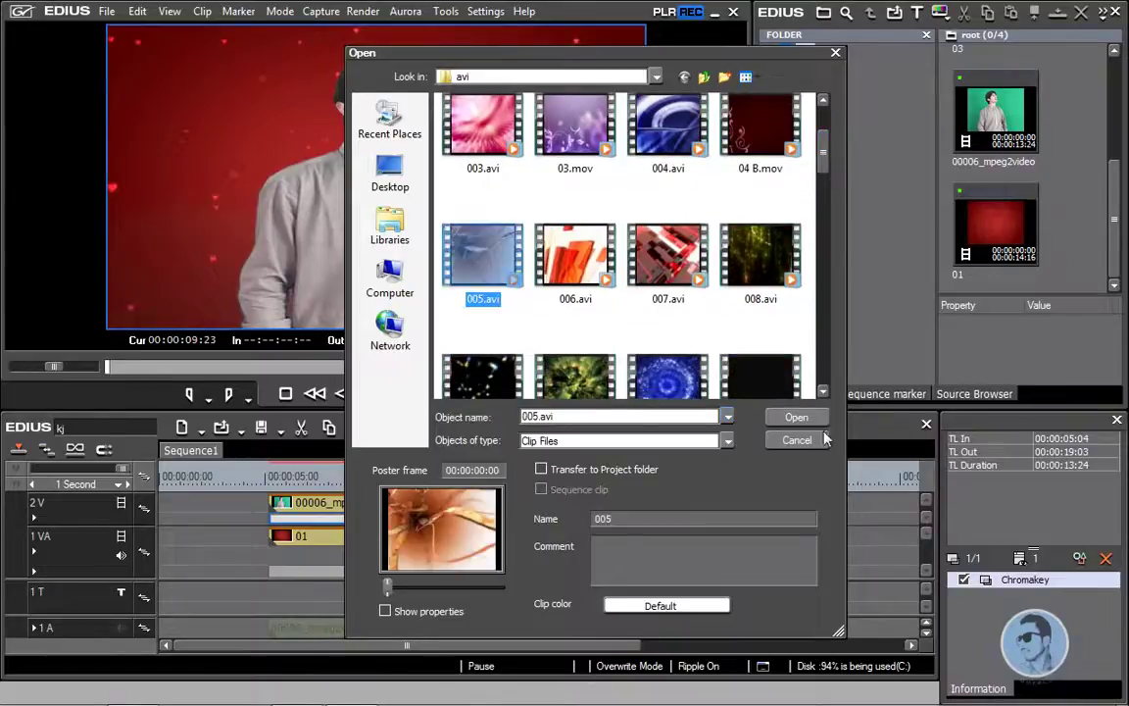
{"action": "left_click", "coordinate": [795, 416]}
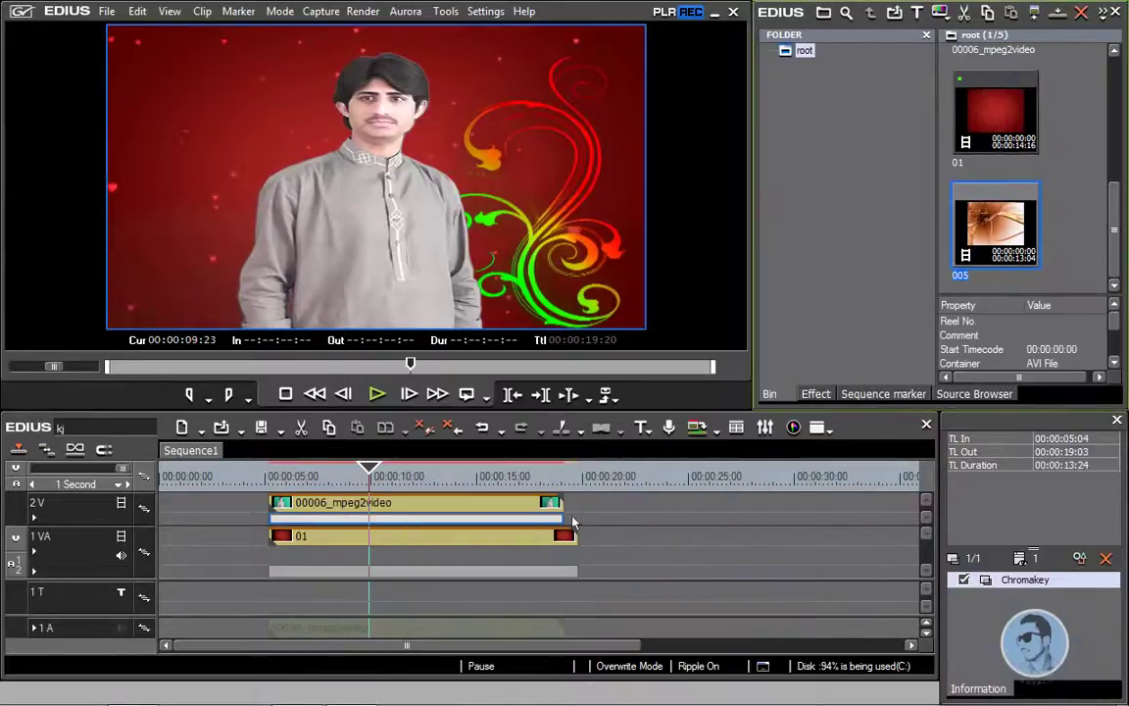
Move clip 01 to 00:00:20:20 on track 1 VA and place clip 005 under the keyed footage at 00:00:05:04
{"action": "left_click", "coordinate": [516, 536]}
{"action": "left_click_drag", "start_coordinate": [853, 544], "coordinate": [851, 543]}
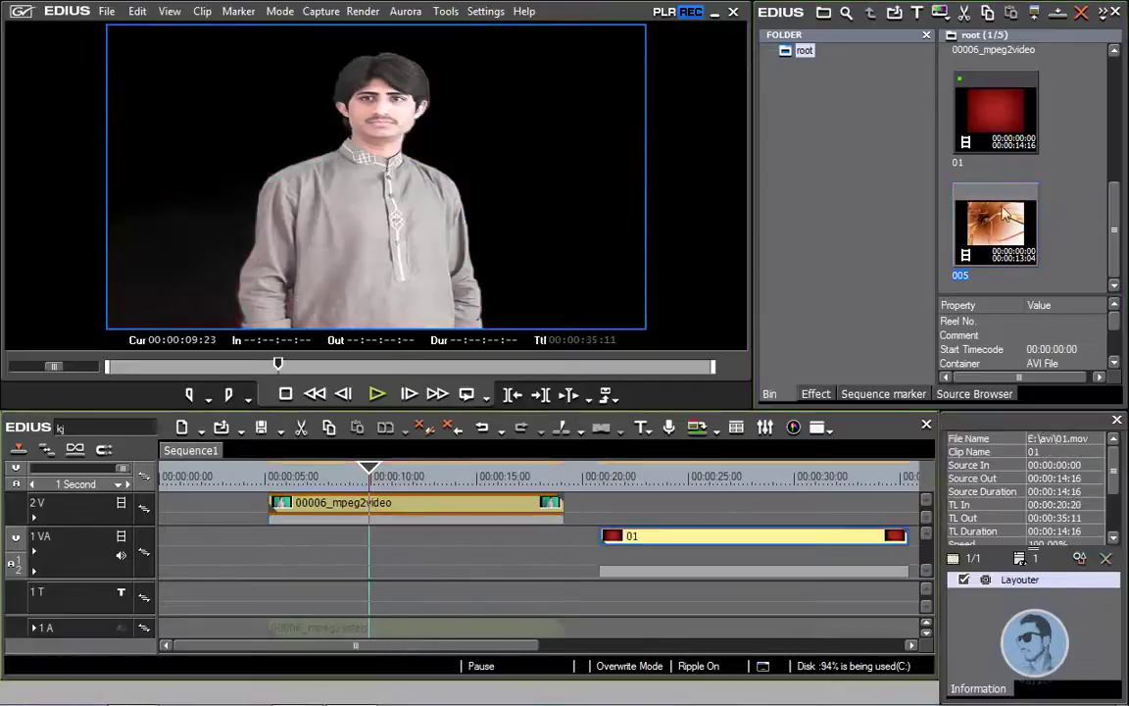
{"action": "left_click_drag", "start_coordinate": [287, 545], "coordinate": [275, 544]}
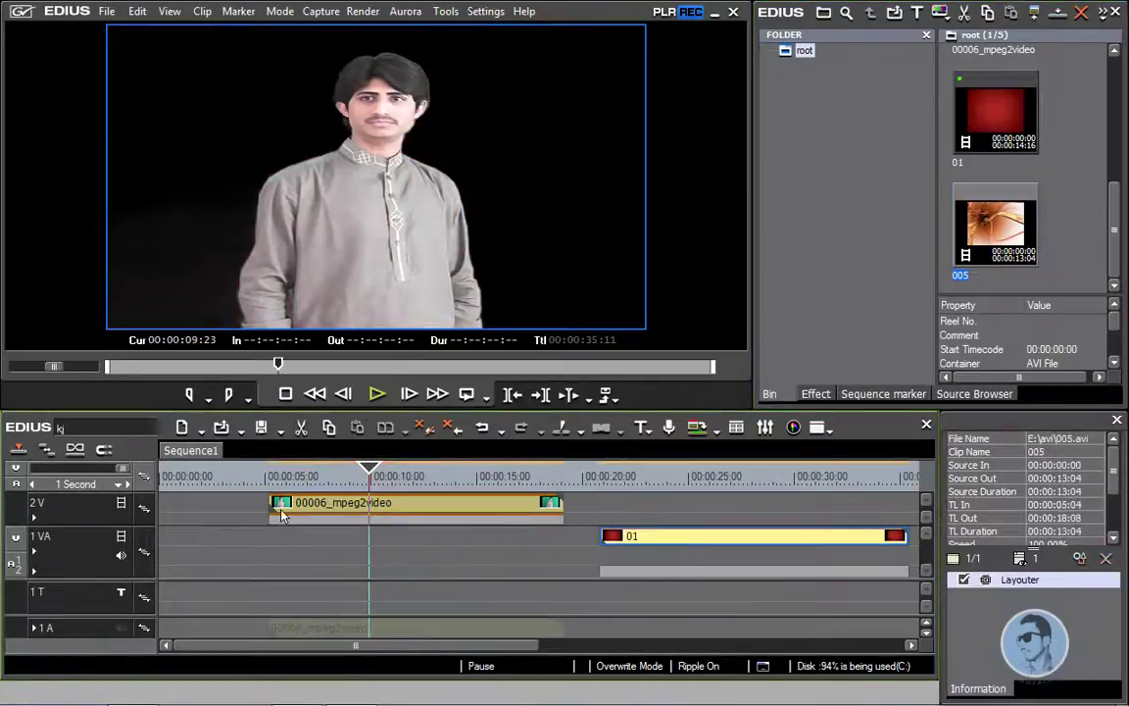
Play the keyed footage over the 005 background from the start of the clips
{"action": "left_click_drag", "start_coordinate": [368, 473], "coordinate": [272, 472]}
{"action": "left_click", "coordinate": [376, 394]}
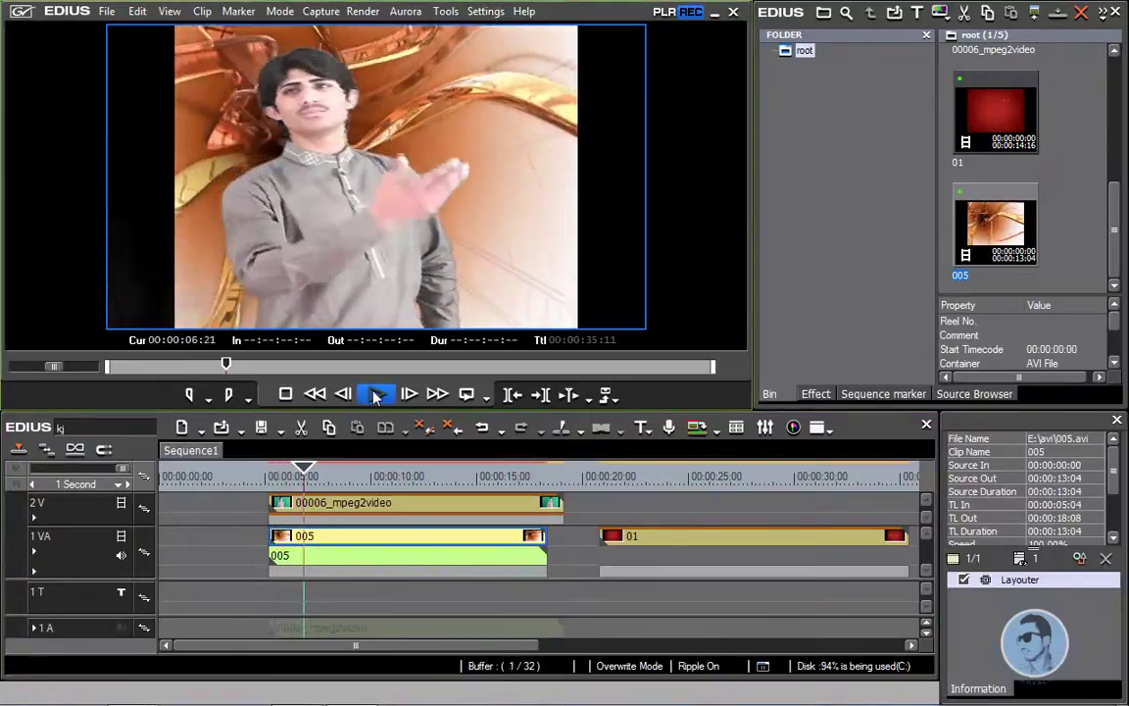
Stop playback, mark the range from 00:00:05:04 to 00:00:18:08 with In and Out points, and render clip 005 on track 1 VA
{"action": "left_click", "coordinate": [376, 394]}
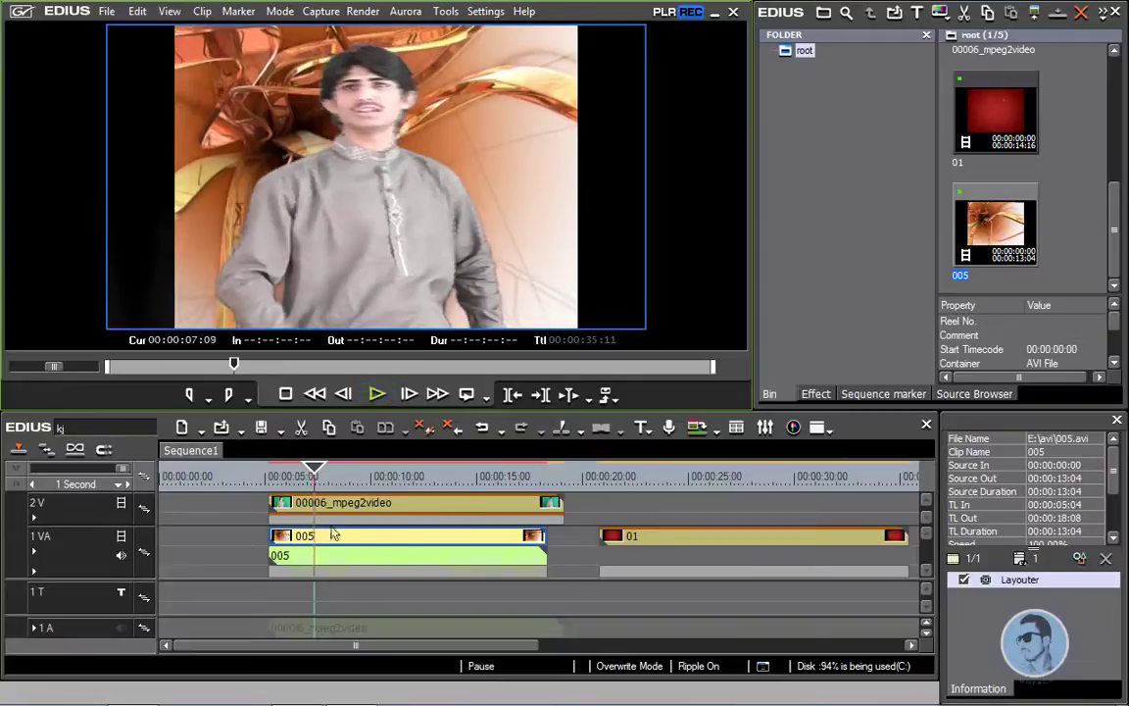
{"action": "left_click_drag", "start_coordinate": [252, 475], "coordinate": [270, 475]}
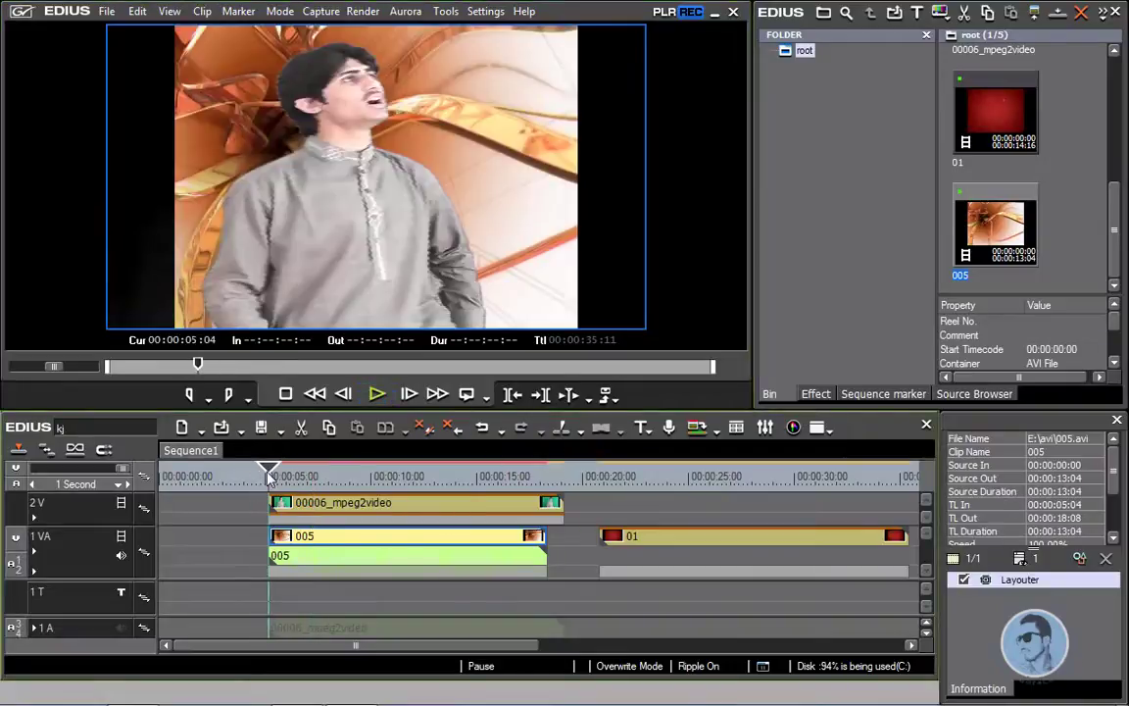
{"action": "key", "text": "i"}
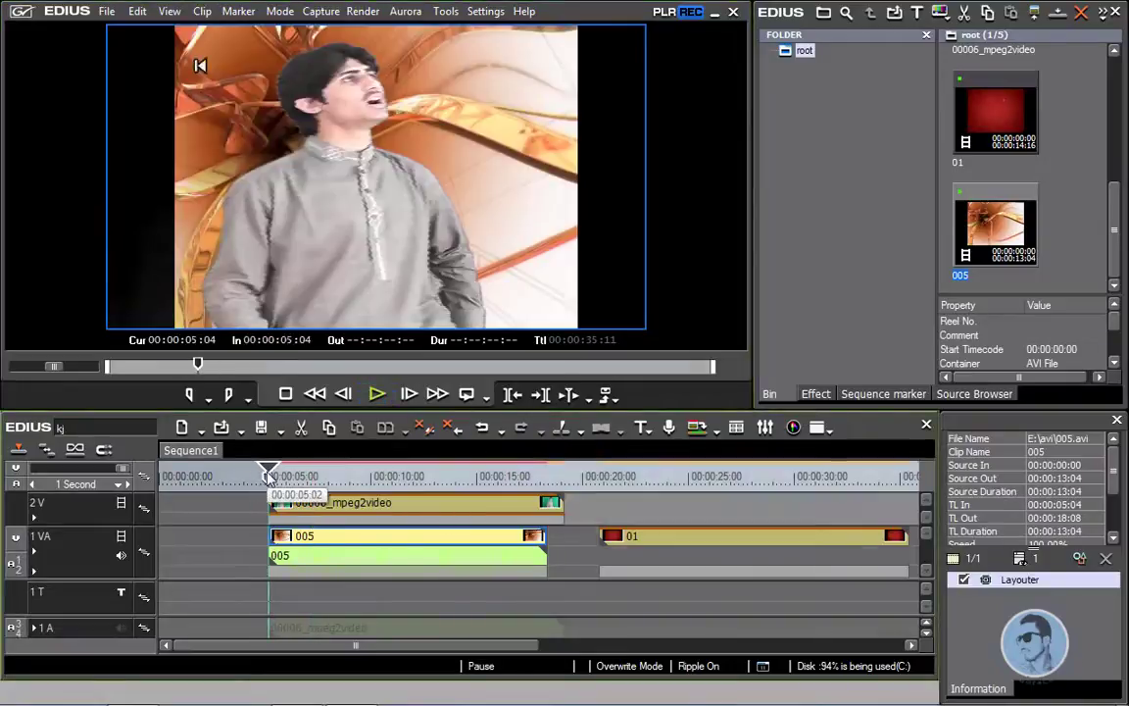
{"action": "left_click", "coordinate": [551, 477]}
{"action": "key", "text": "o"}
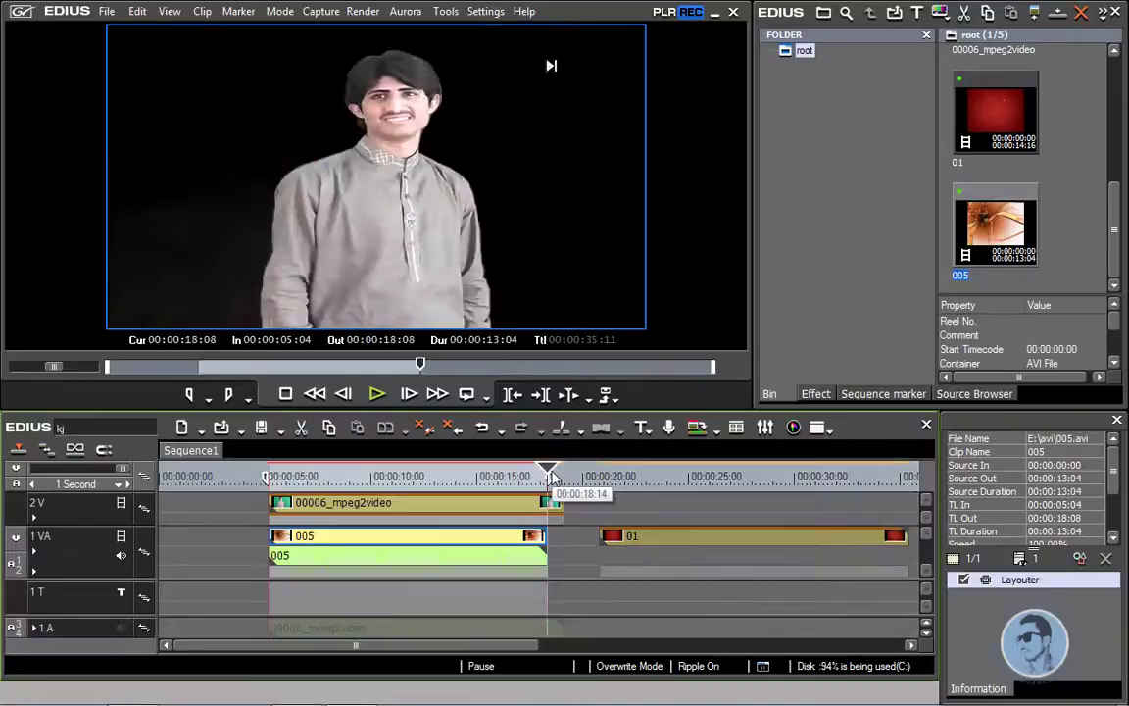
{"action": "right_click", "coordinate": [447, 551]}
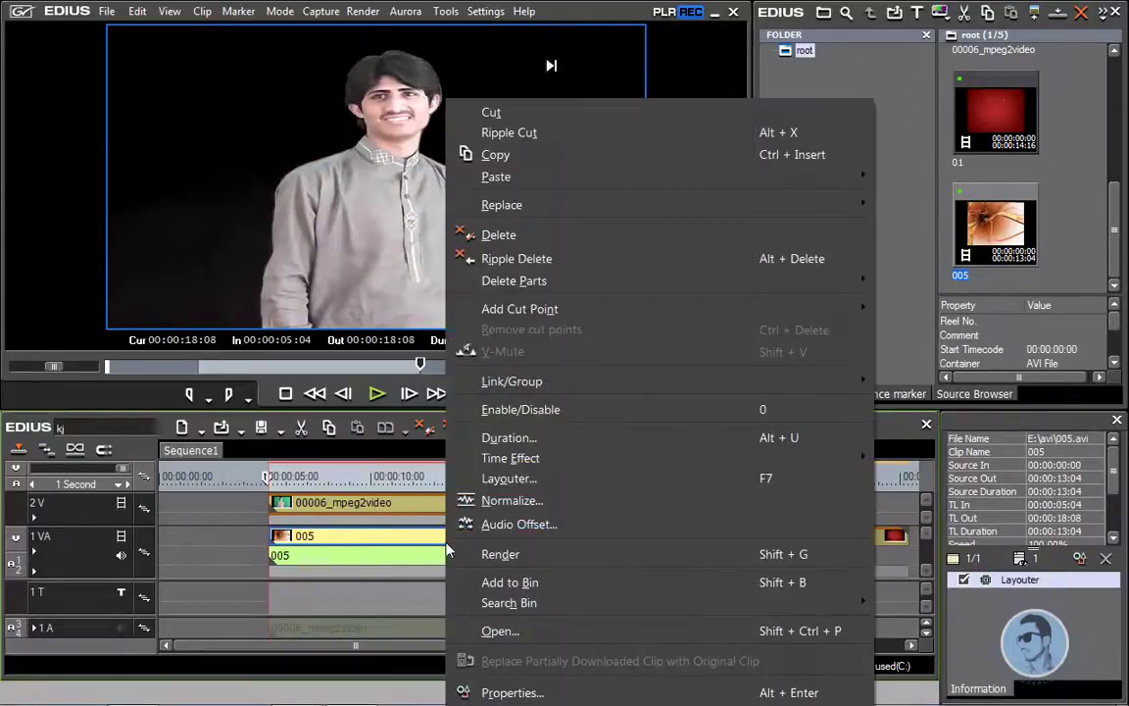
{"action": "left_click", "coordinate": [530, 560]}
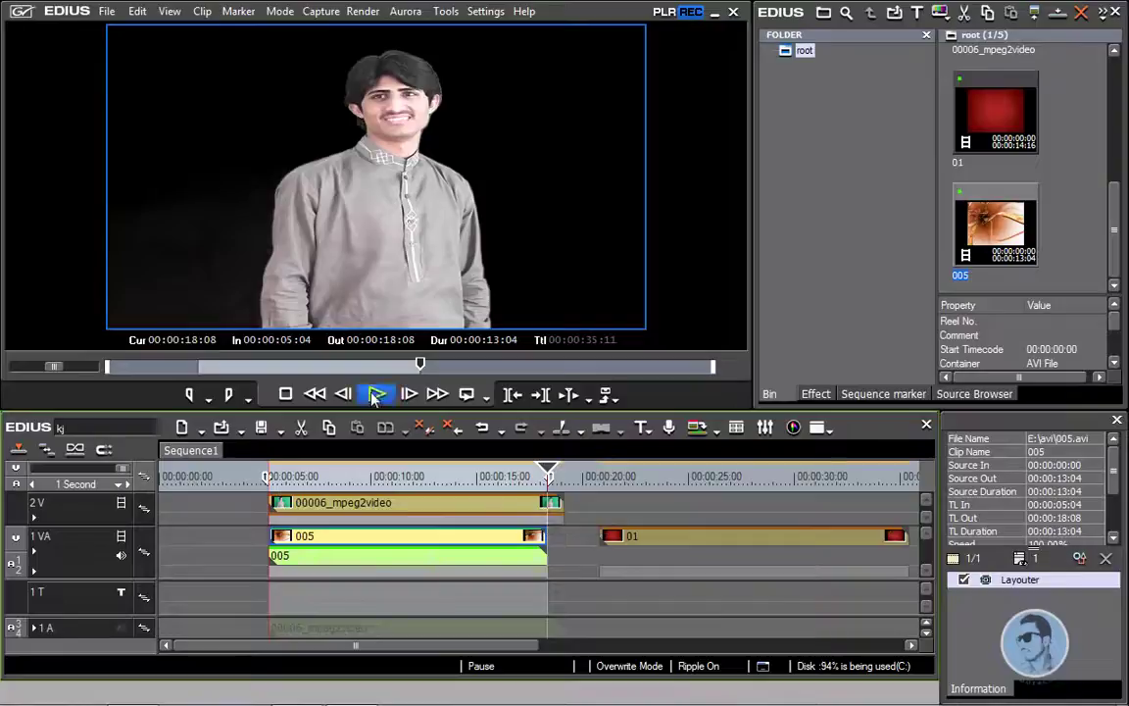
Play the keyed composite over the 005 background from 00:00:05:04 and pause at 00:00:11:20 to check the rendered range
{"action": "left_click", "coordinate": [275, 477]}
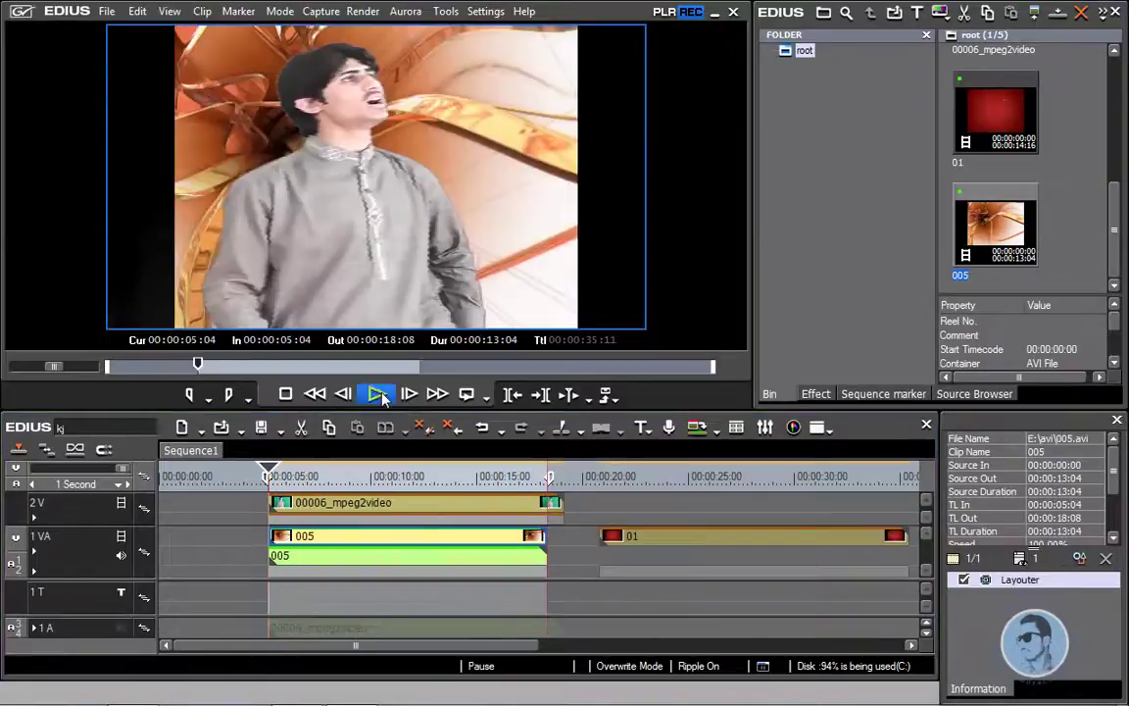
{"action": "left_click", "coordinate": [380, 395]}
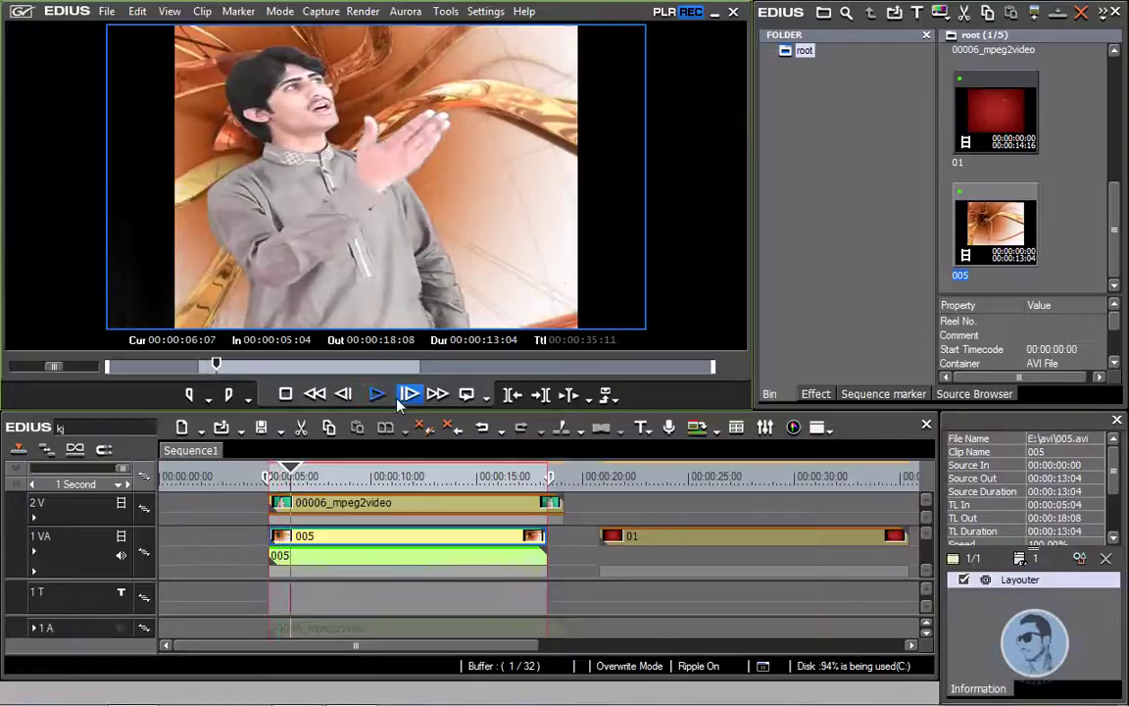
{"action": "left_click", "coordinate": [392, 397]}
{"action": "key", "text": "Right"}
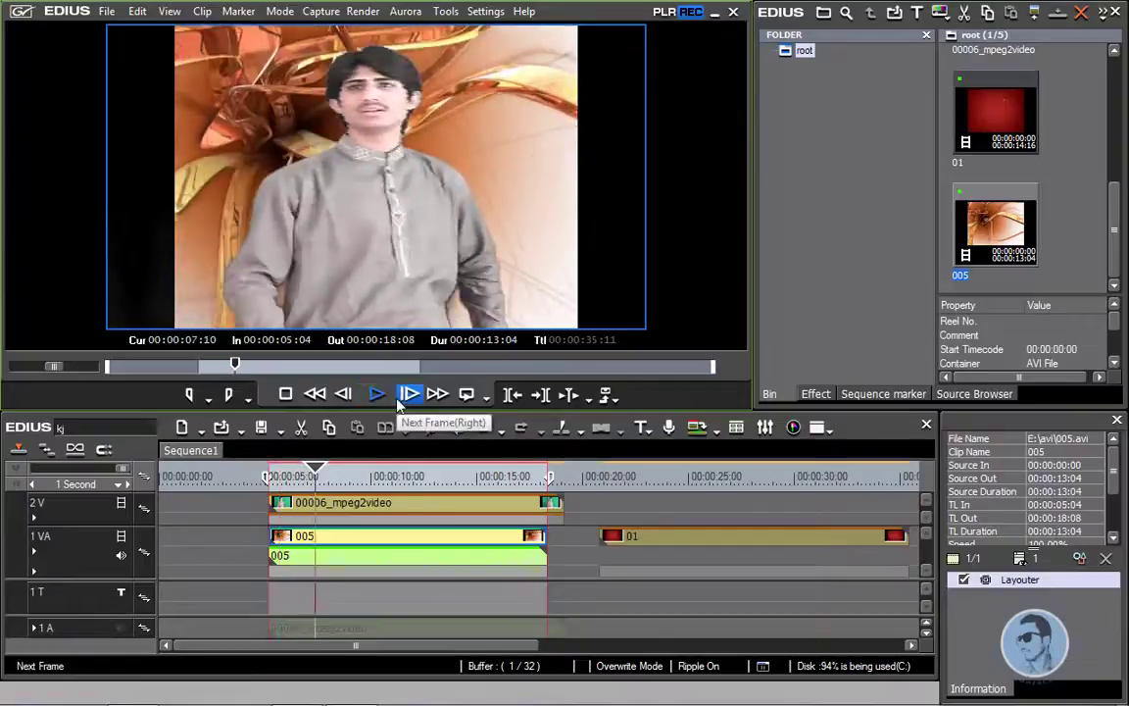
{"action": "left_click", "coordinate": [376, 395]}
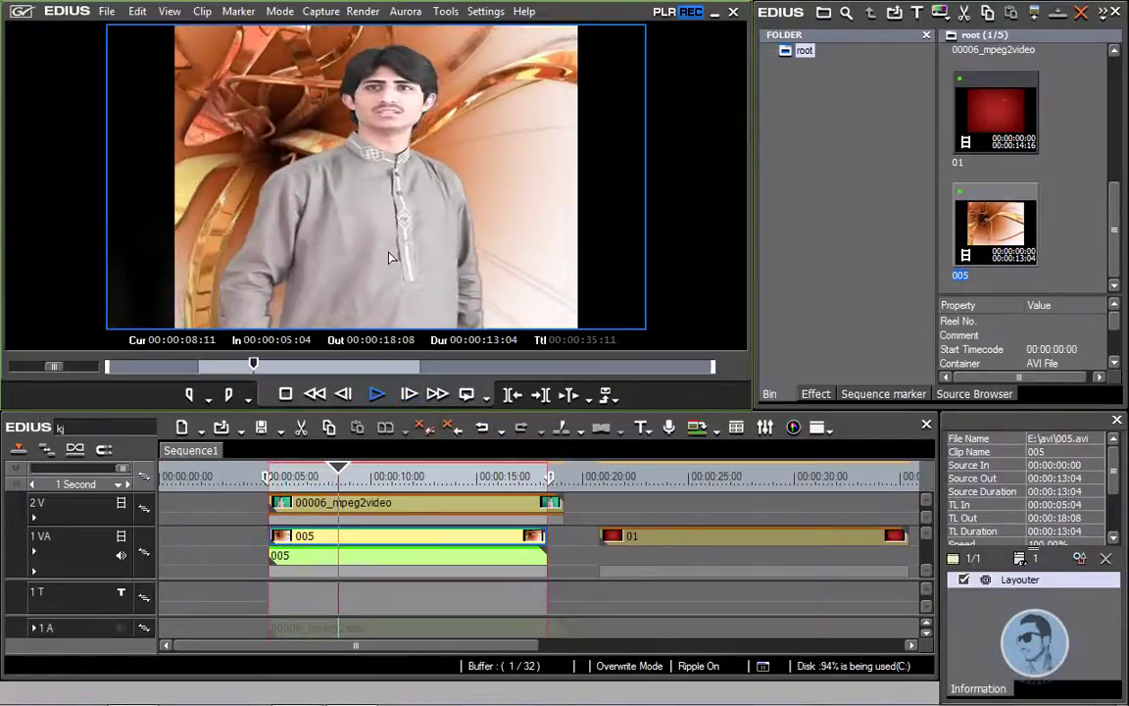
{"action": "left_click", "coordinate": [381, 400]}
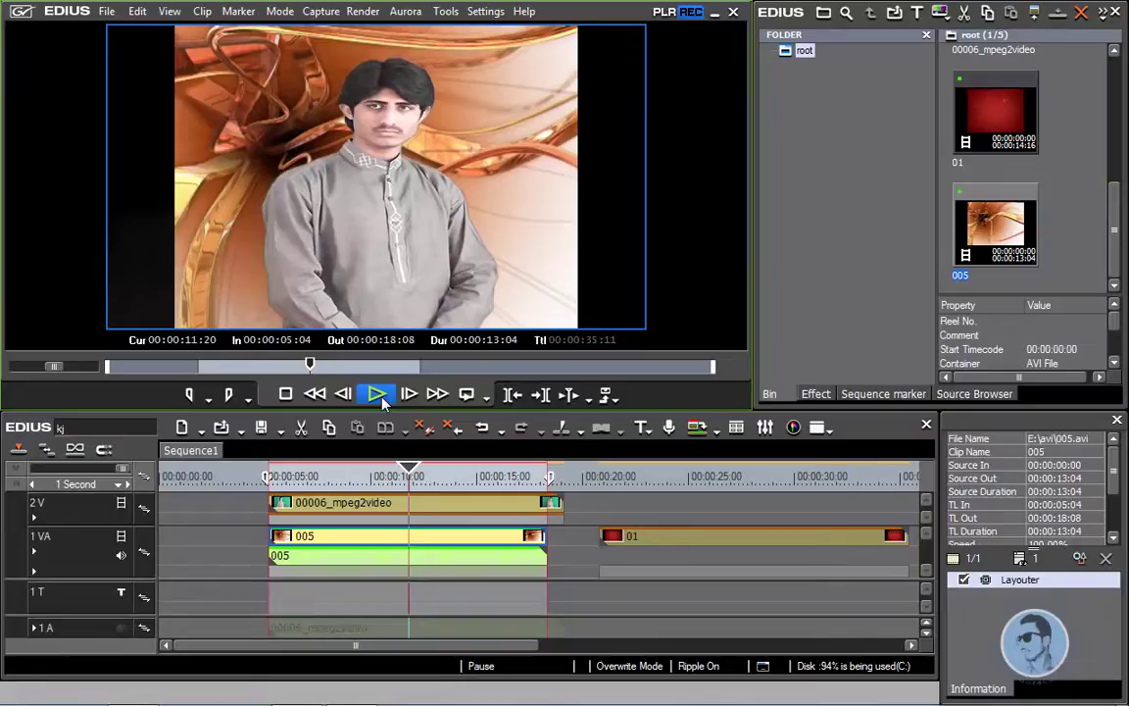